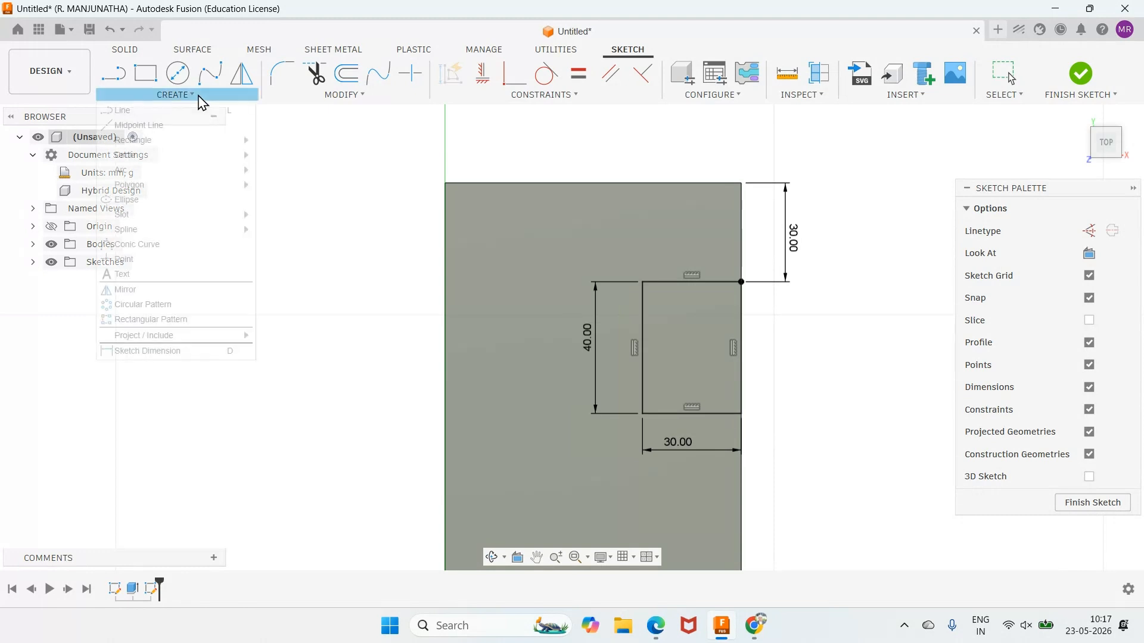
- Sketch a 2-point circle spanning the two inner corners of the 30 x 40 mm rectangle and finish the sketch
{"action": "mouse_move", "coordinate": [132, 156]}
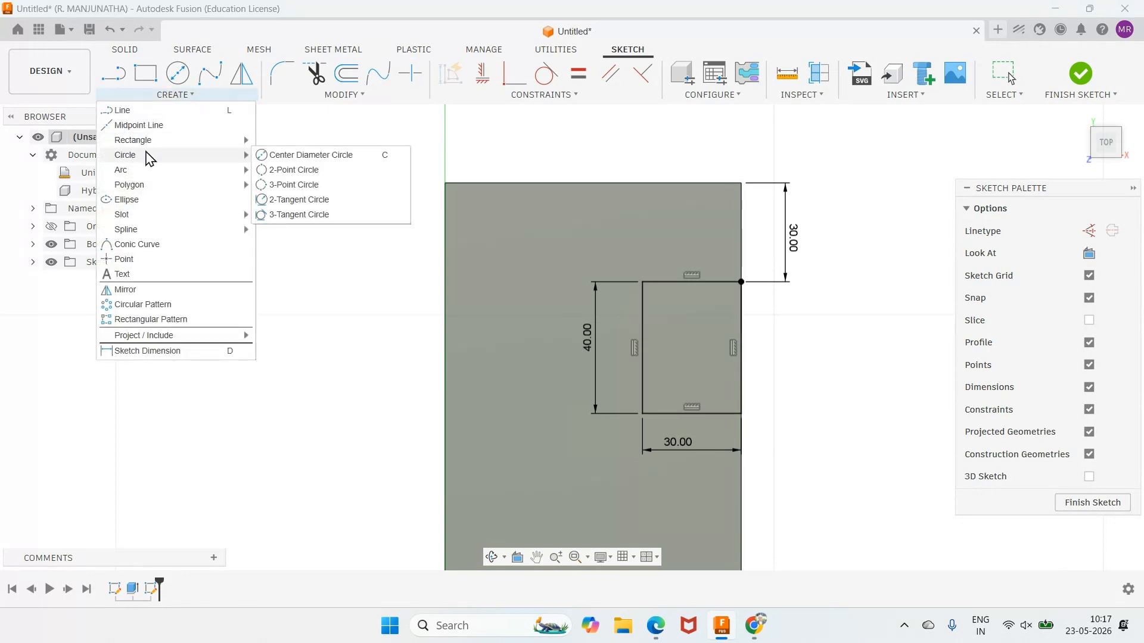
{"action": "left_click", "coordinate": [307, 171]}
{"action": "left_click", "coordinate": [643, 413]}
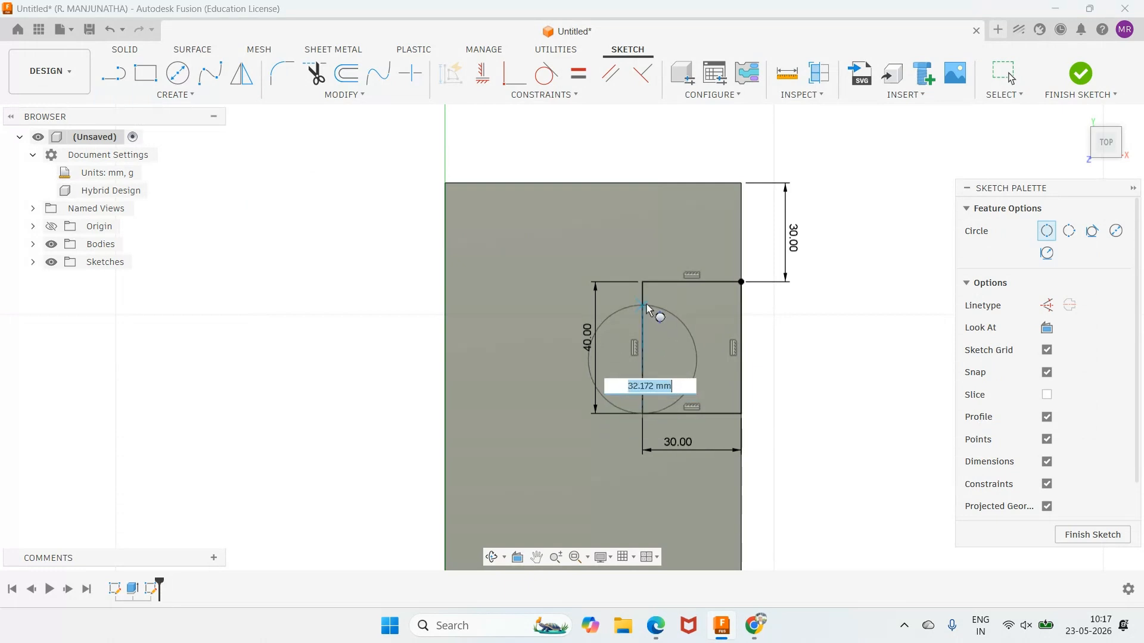
{"action": "left_click", "coordinate": [642, 281]}
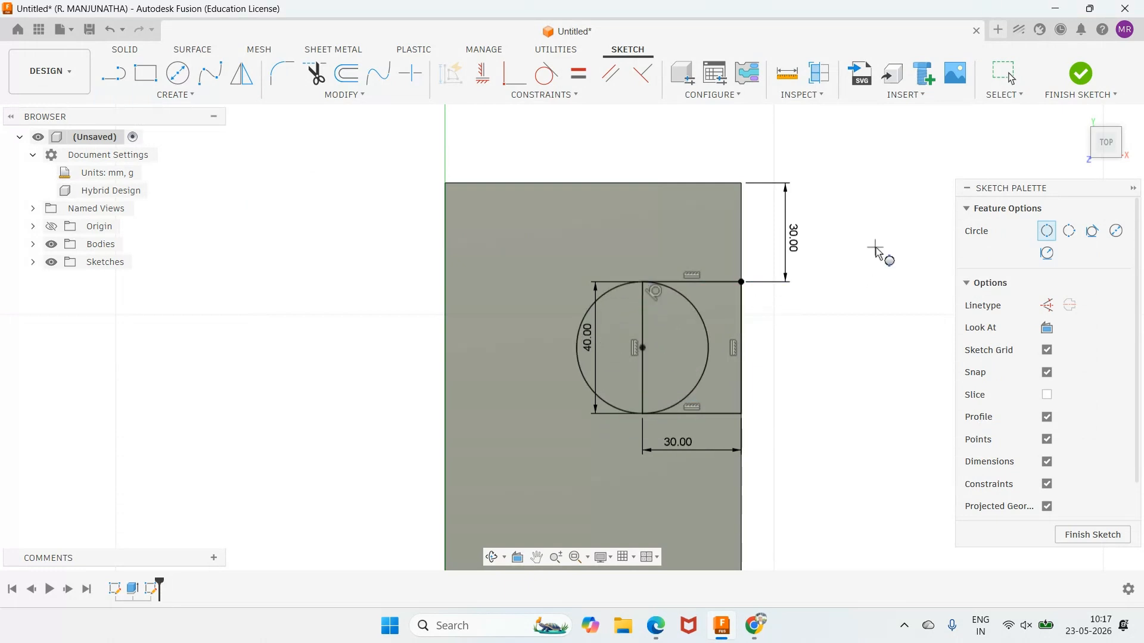
{"action": "left_click", "coordinate": [1082, 76]}
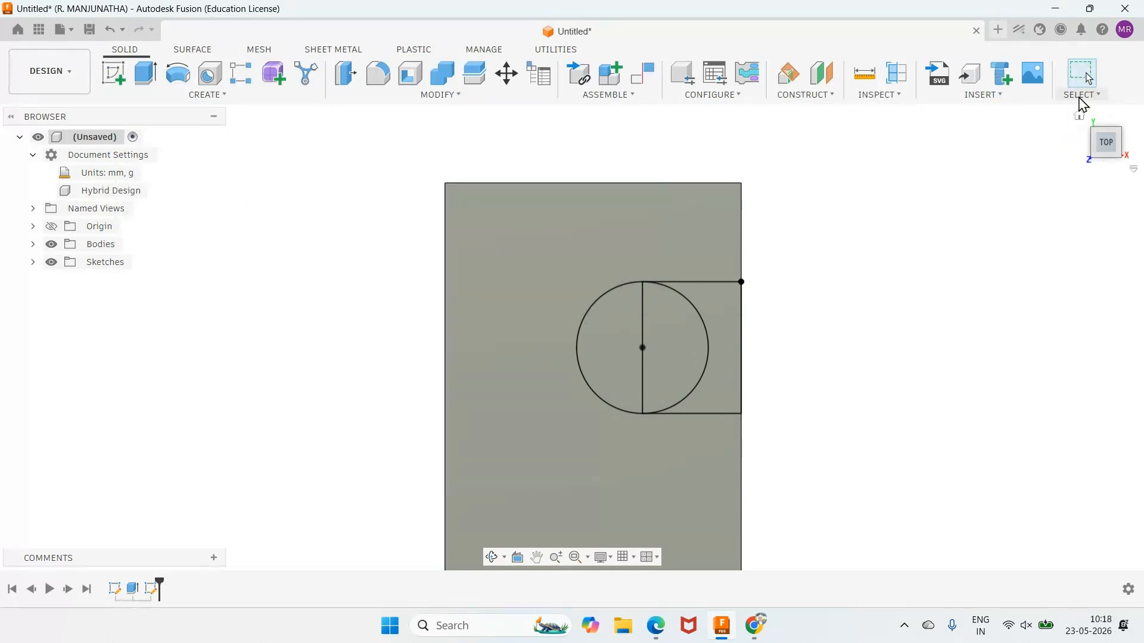
- Extrude the three slot profiles as a cut through the whole block, with extent All and the direction flipped downward
{"action": "left_click", "coordinate": [143, 74]}
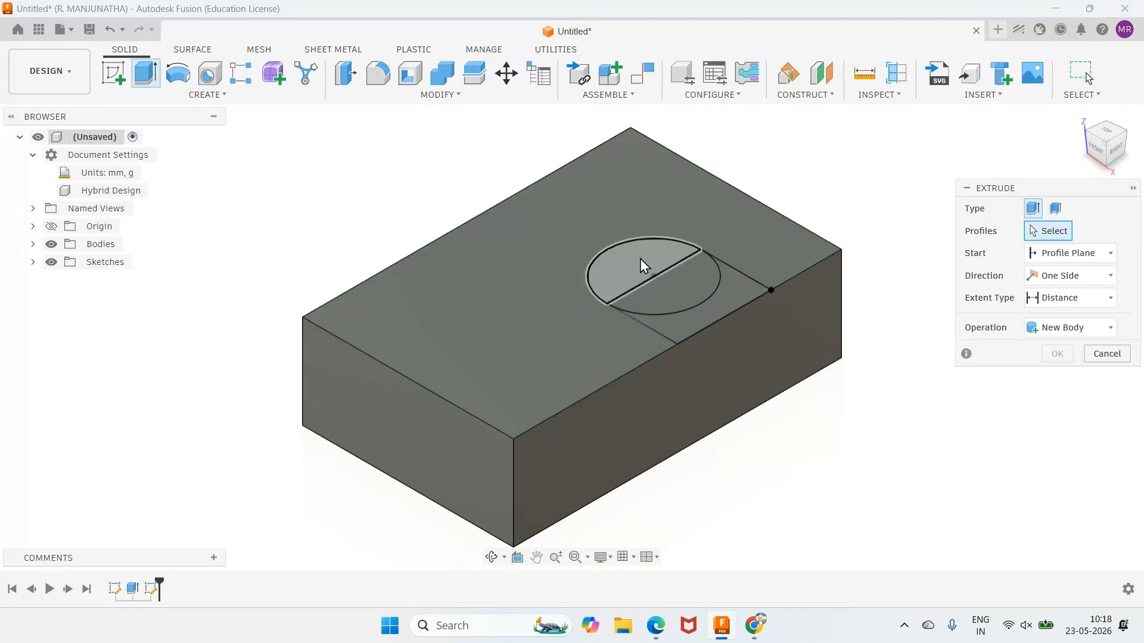
{"action": "left_click", "coordinate": [639, 259]}
{"action": "left_click", "coordinate": [664, 290]}
{"action": "left_click", "coordinate": [716, 321]}
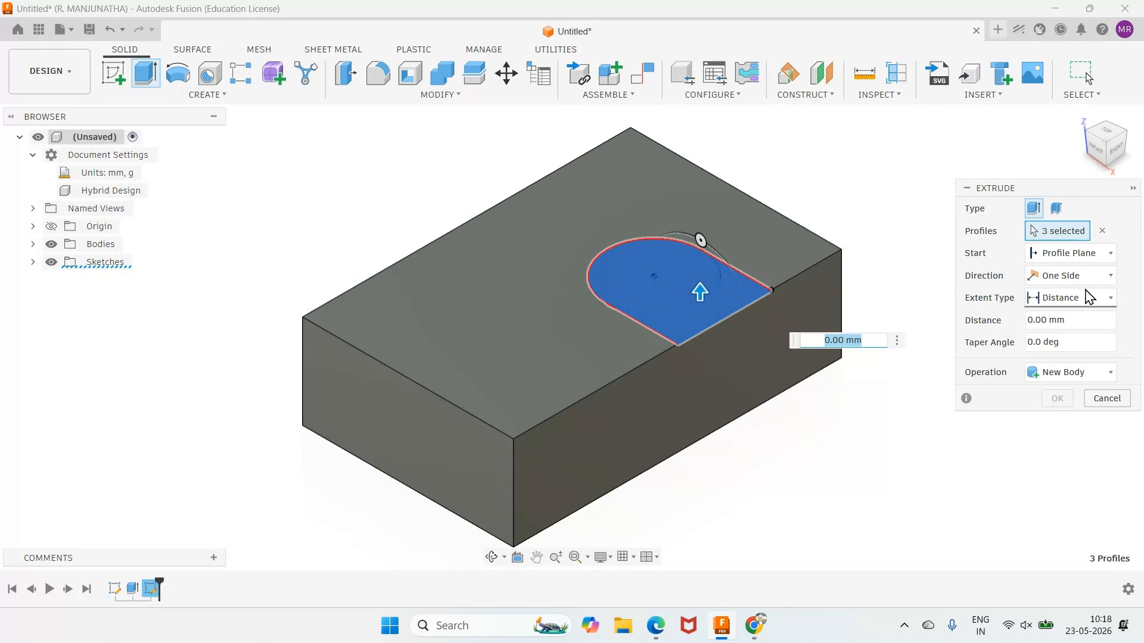
{"action": "left_click", "coordinate": [1085, 304]}
{"action": "left_click", "coordinate": [1028, 356]}
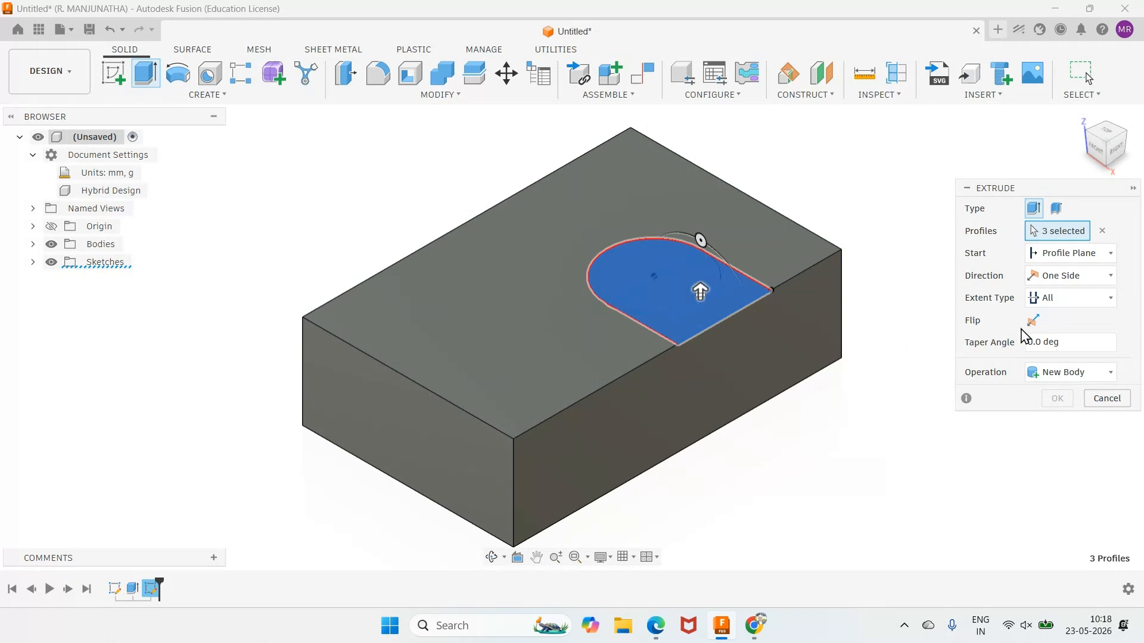
{"action": "left_click", "coordinate": [1034, 323]}
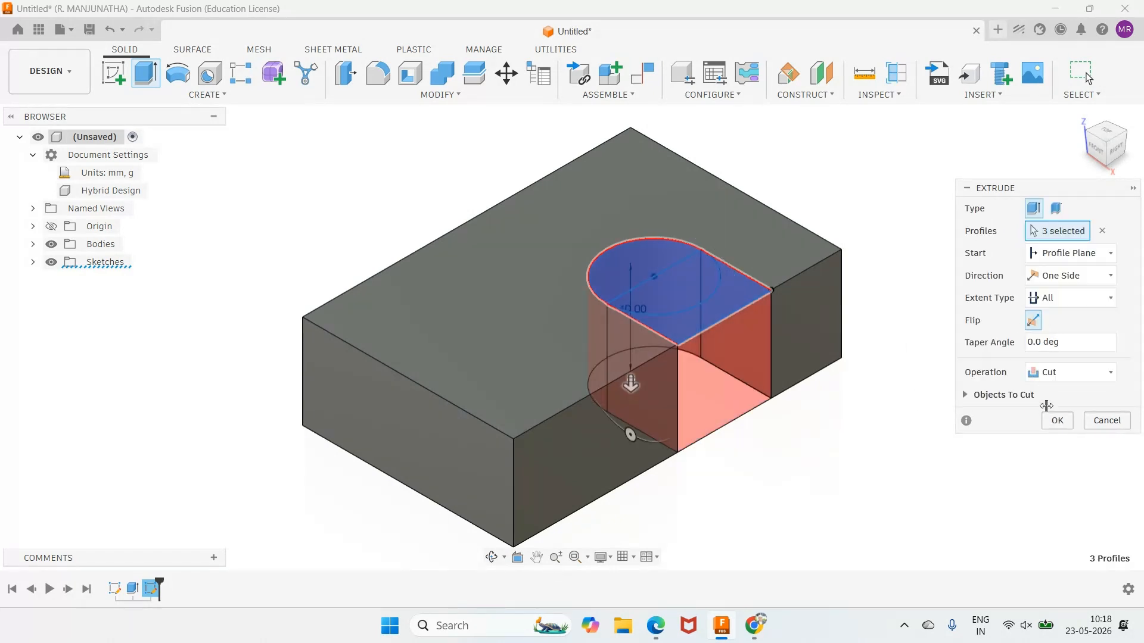
{"action": "left_click", "coordinate": [1057, 424]}
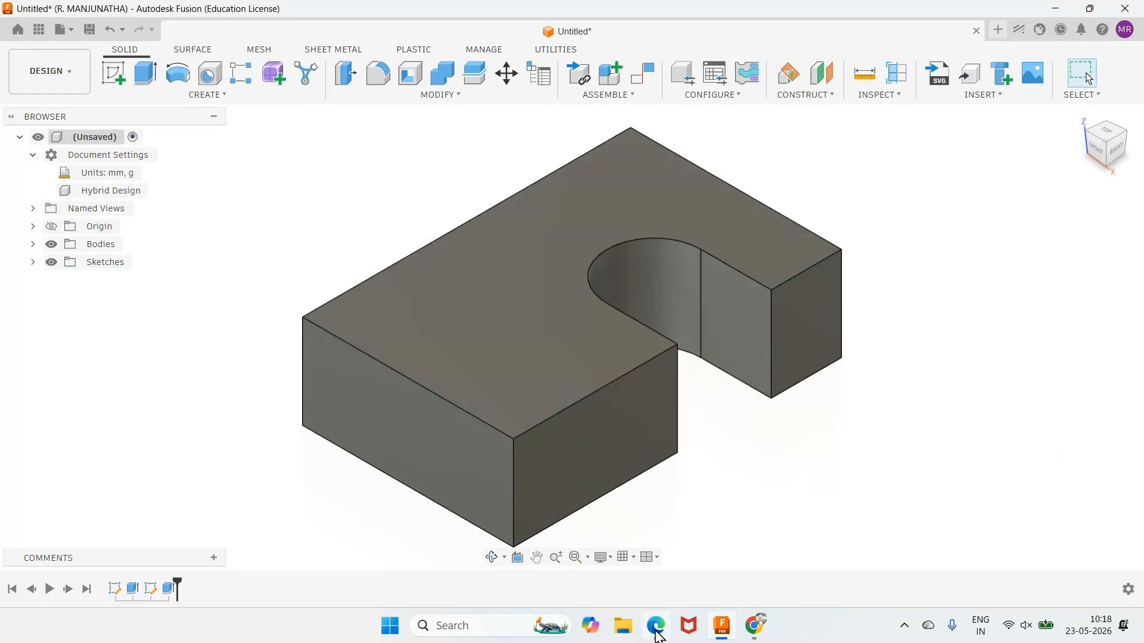
- Check the Model 25 drawing in the PDF in Edge, return to Fusion, and sketch a rectangle about 59 mm wide on the front face's bottom edge
{"action": "left_click", "coordinate": [656, 633]}
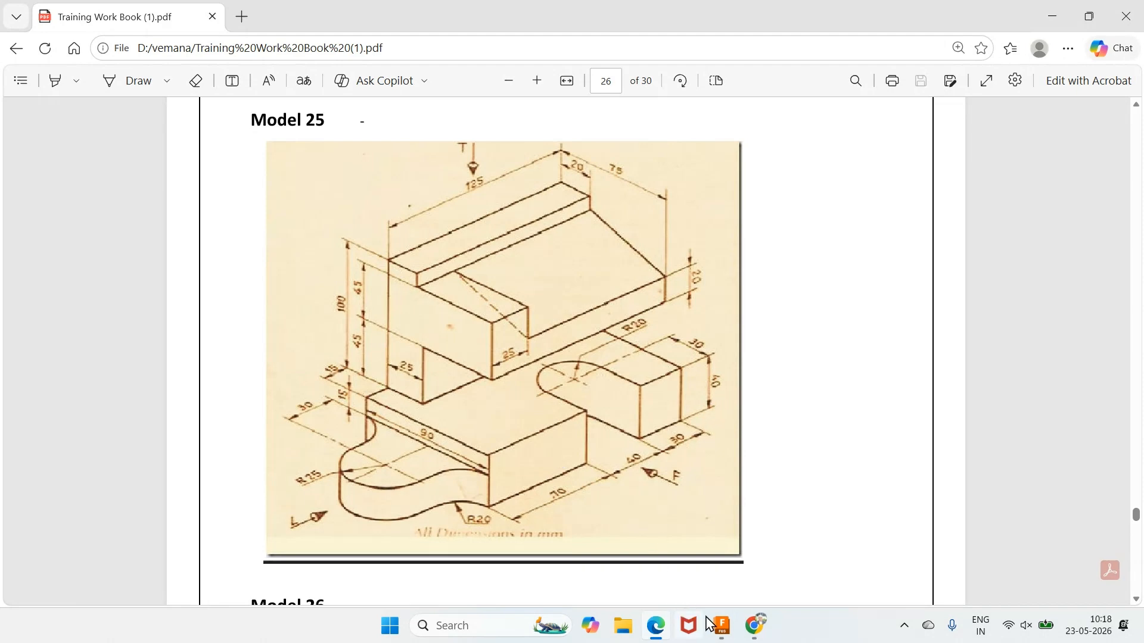
{"action": "left_click", "coordinate": [721, 626]}
{"action": "left_click", "coordinate": [113, 73]}
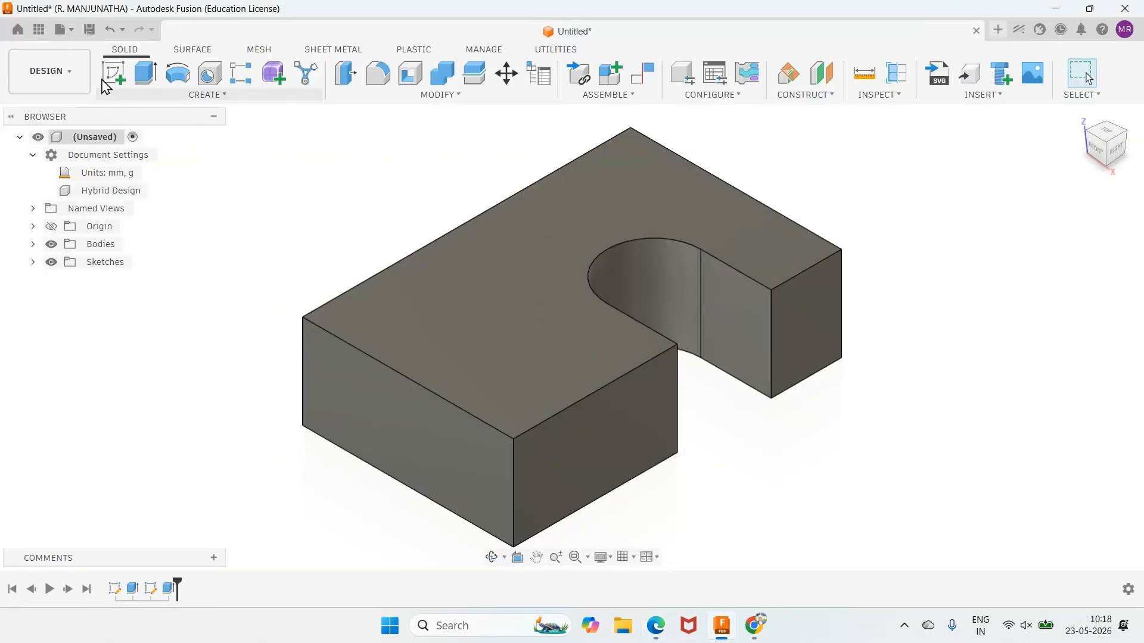
{"action": "left_click", "coordinate": [367, 410]}
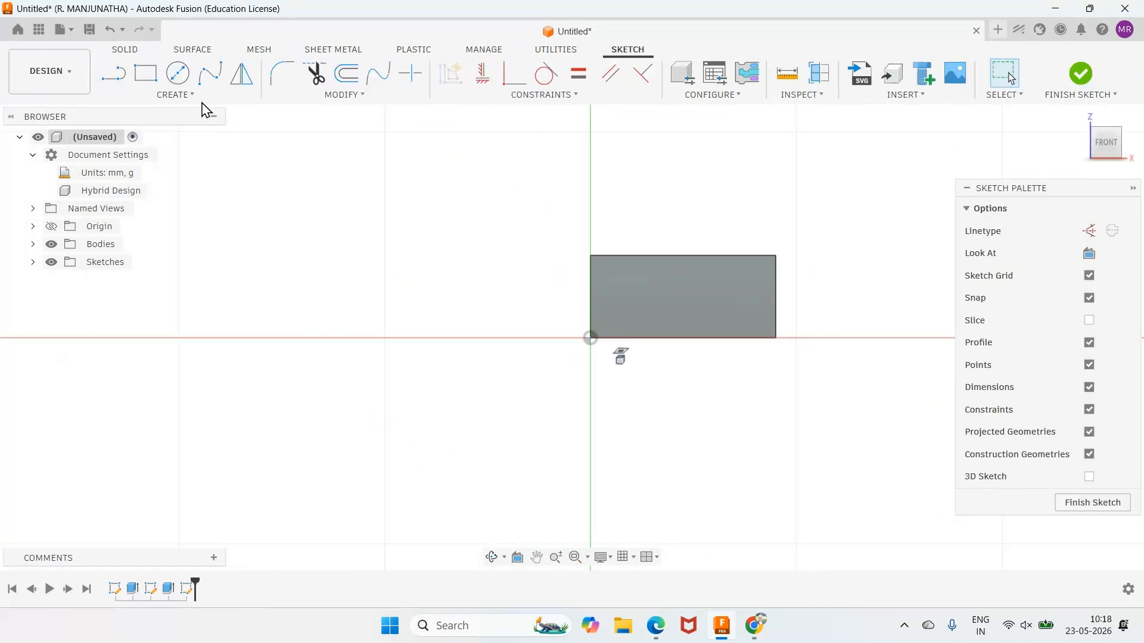
{"action": "key", "text": "r"}
{"action": "left_click", "coordinate": [628, 338]}
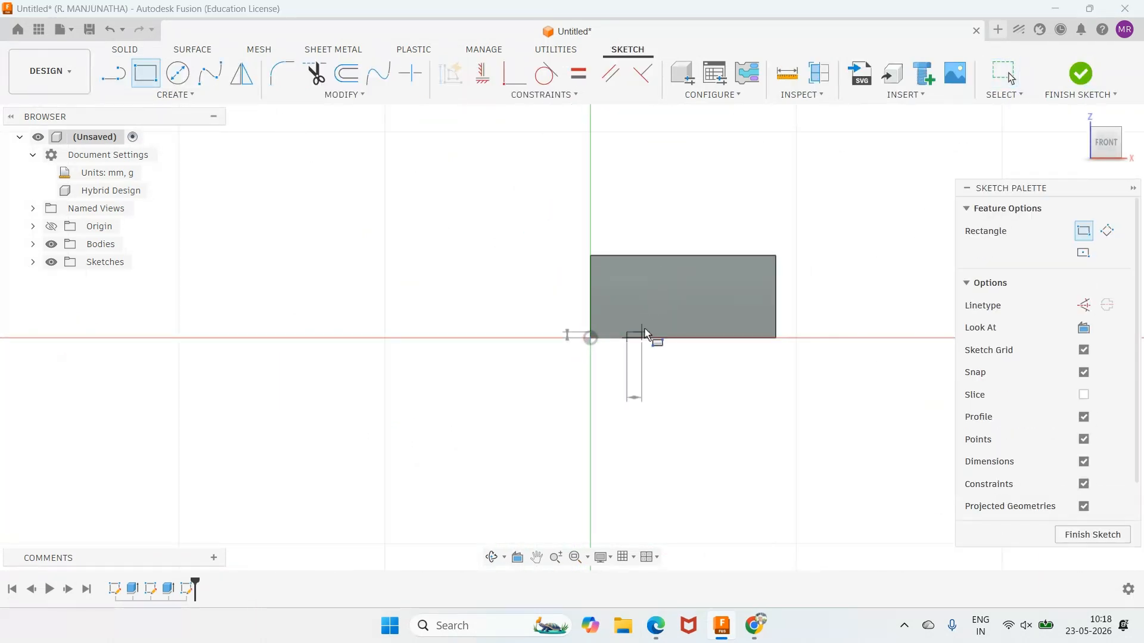
{"action": "left_click", "coordinate": [748, 289]}
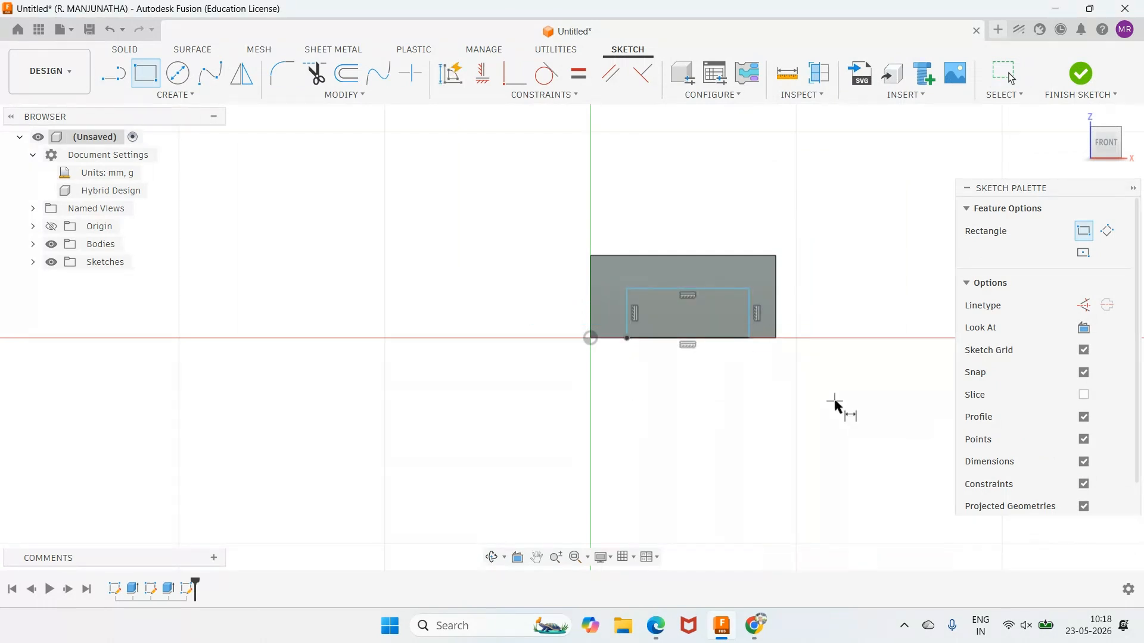
{"action": "key", "text": "Escape"}
- Dimension the rectangle's top edge 15 mm below the top edge of the front face
{"action": "left_click", "coordinate": [731, 288]}
{"action": "key", "text": "d"}
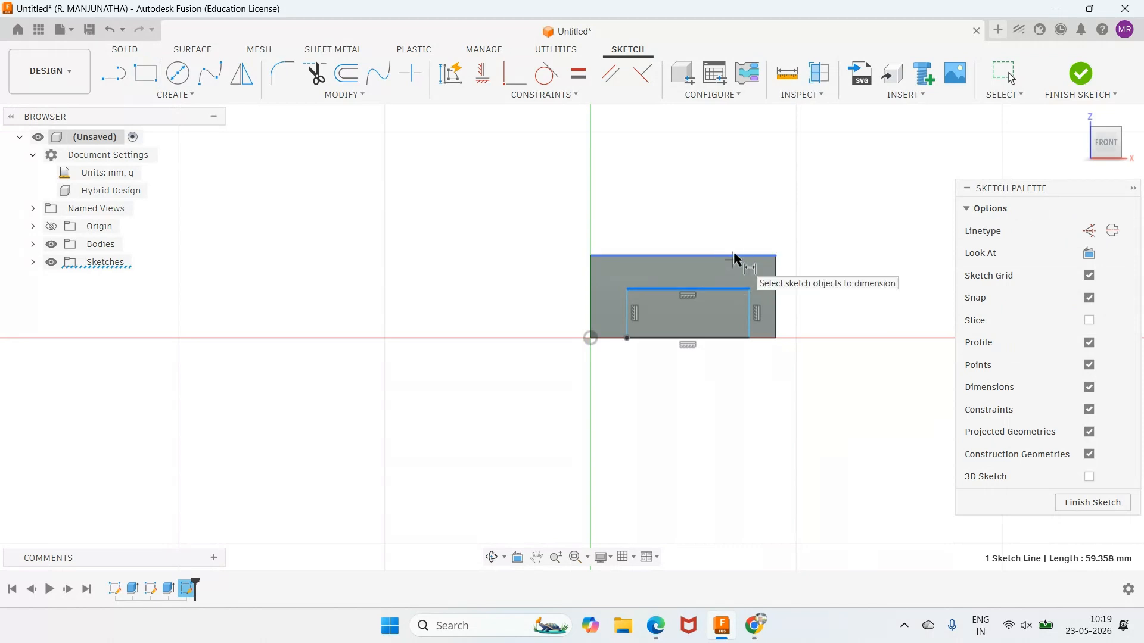
{"action": "left_click", "coordinate": [733, 255]}
{"action": "left_click", "coordinate": [841, 272]}
{"action": "type", "text": "1"}
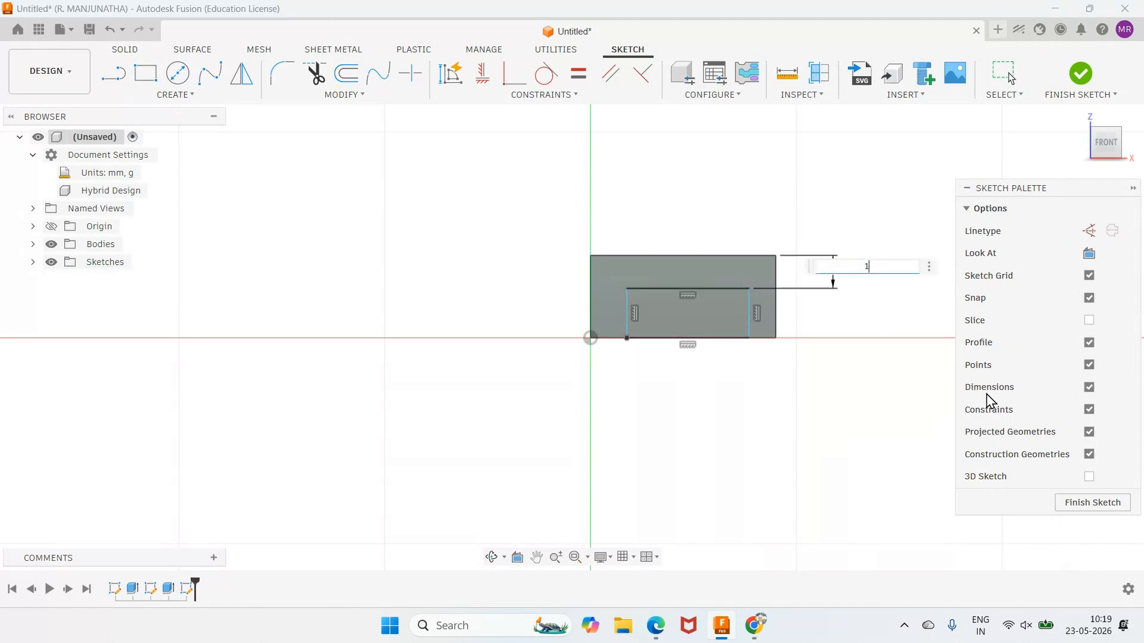
{"action": "type", "text": "5"}
{"action": "key", "text": "Return"}
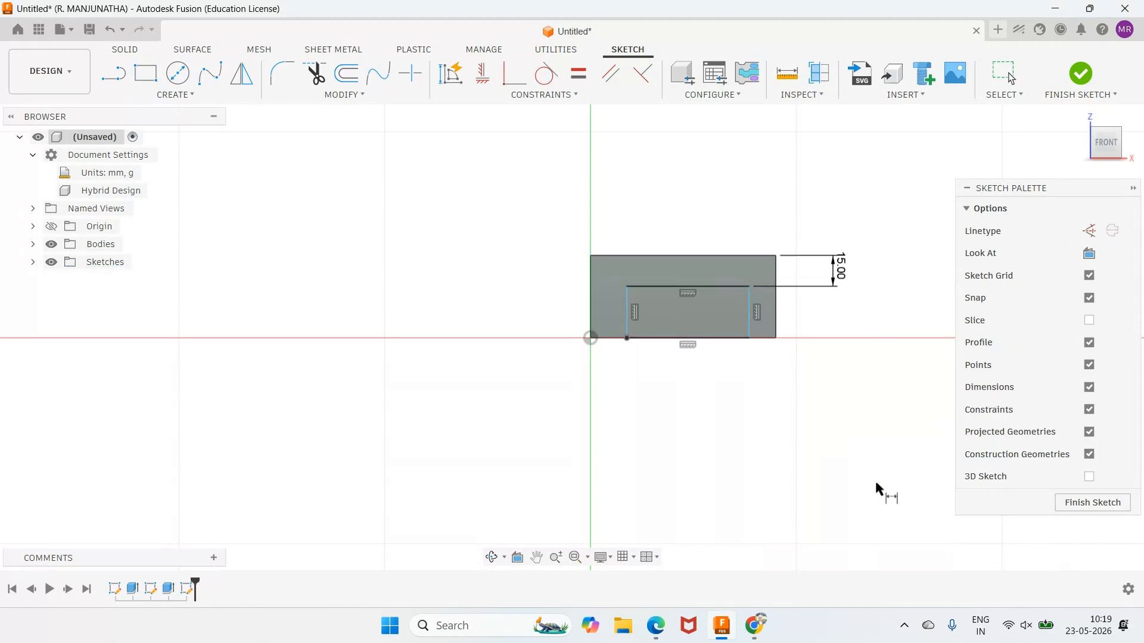
- Consult the Model 25 drawing in Edge again and, back in Fusion, set the rectangle's width to 50 mm
{"action": "left_click", "coordinate": [656, 626]}
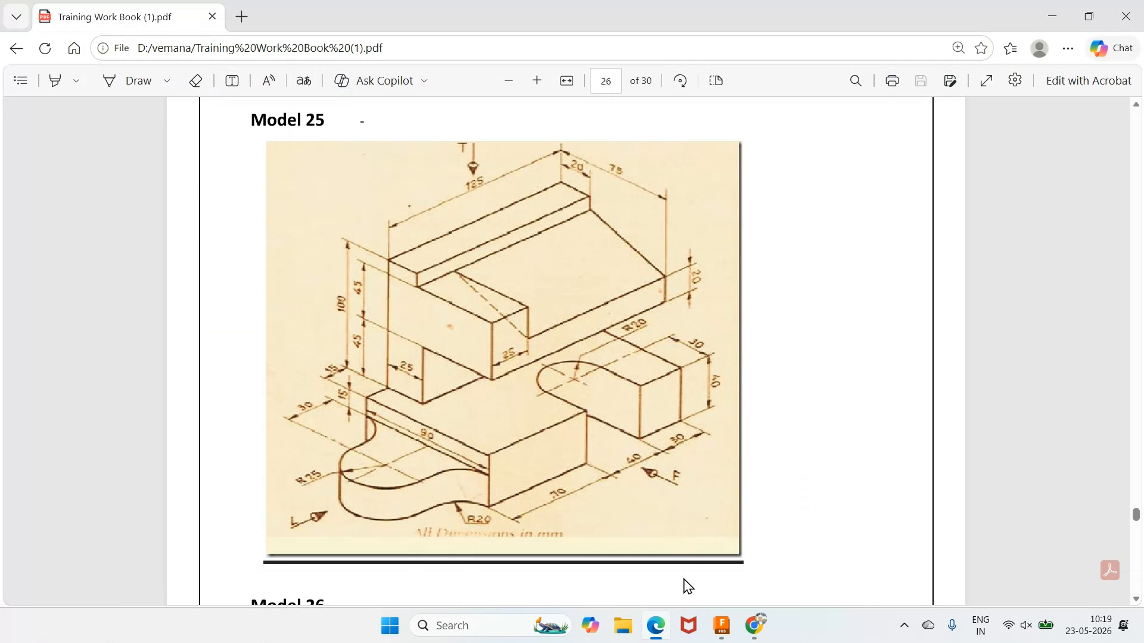
{"action": "left_click", "coordinate": [721, 625]}
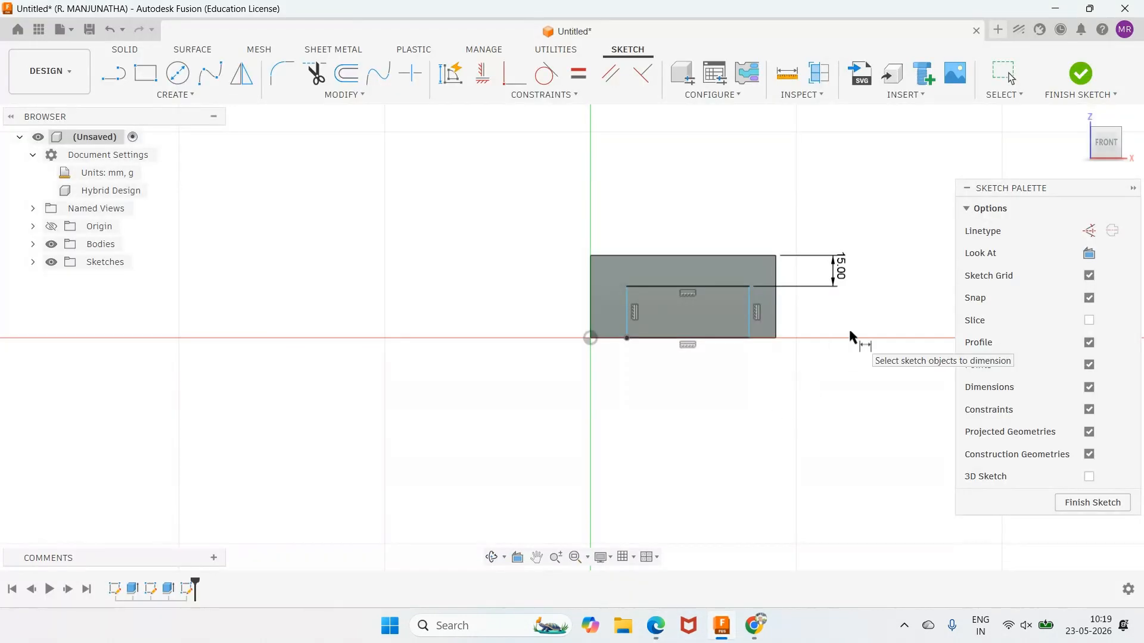
{"action": "left_click", "coordinate": [712, 340]}
{"action": "left_click", "coordinate": [712, 390]}
{"action": "type", "text": "5"}
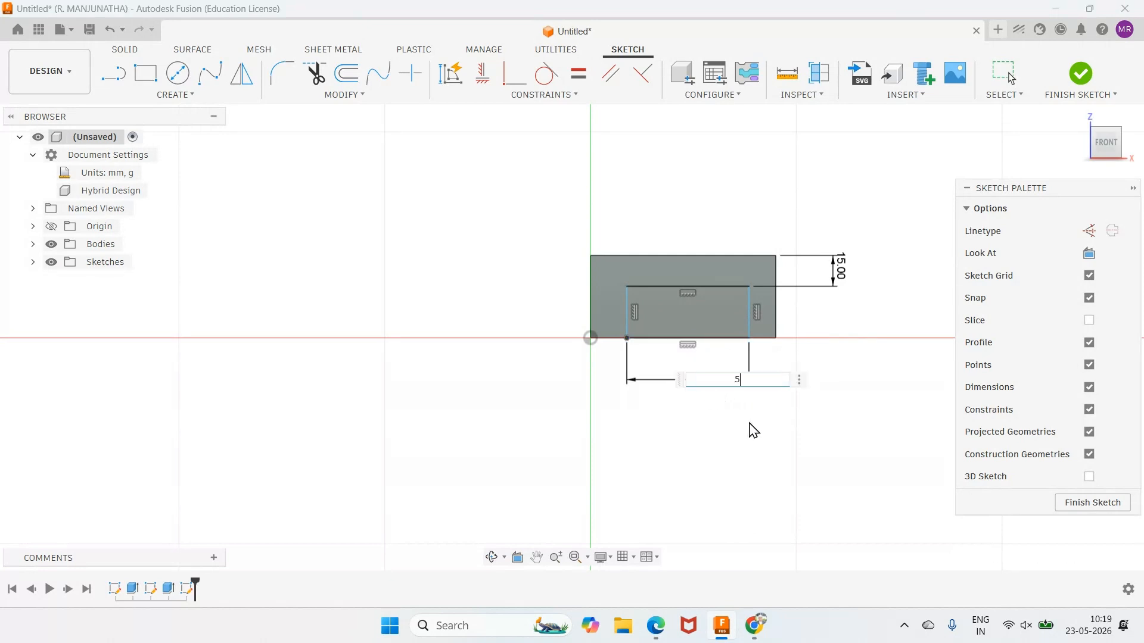
{"action": "type", "text": "0"}
{"action": "key", "text": "Return"}
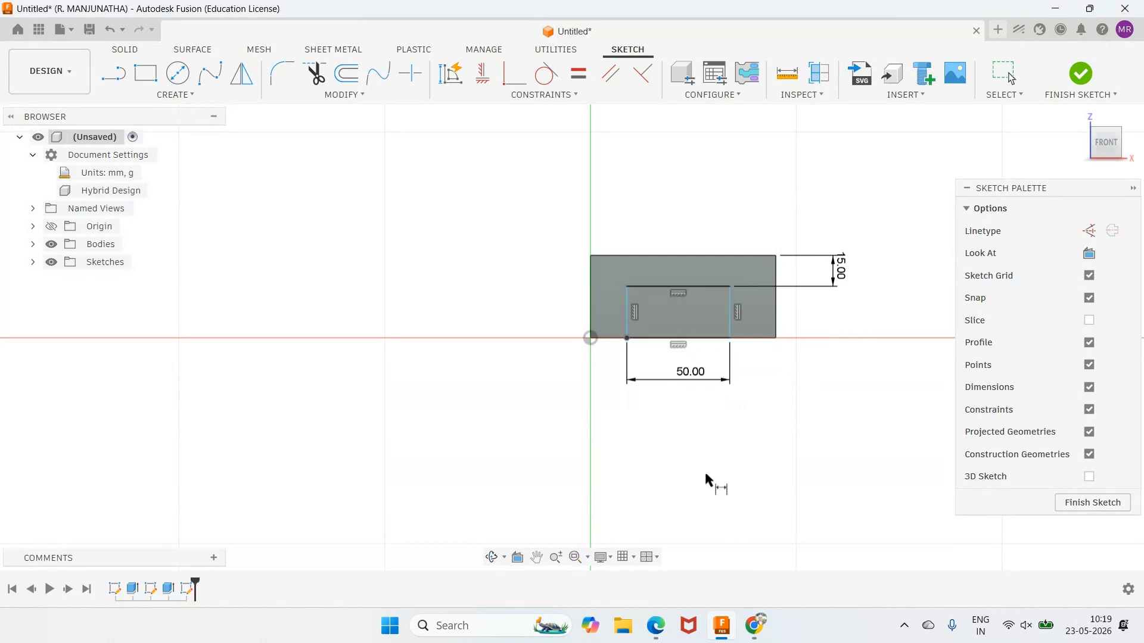
- Recheck the drawing in Edge, dimension the rectangle's right side 20 mm from the face's right edge in Fusion, and finish the sketch
{"action": "left_click", "coordinate": [658, 627]}
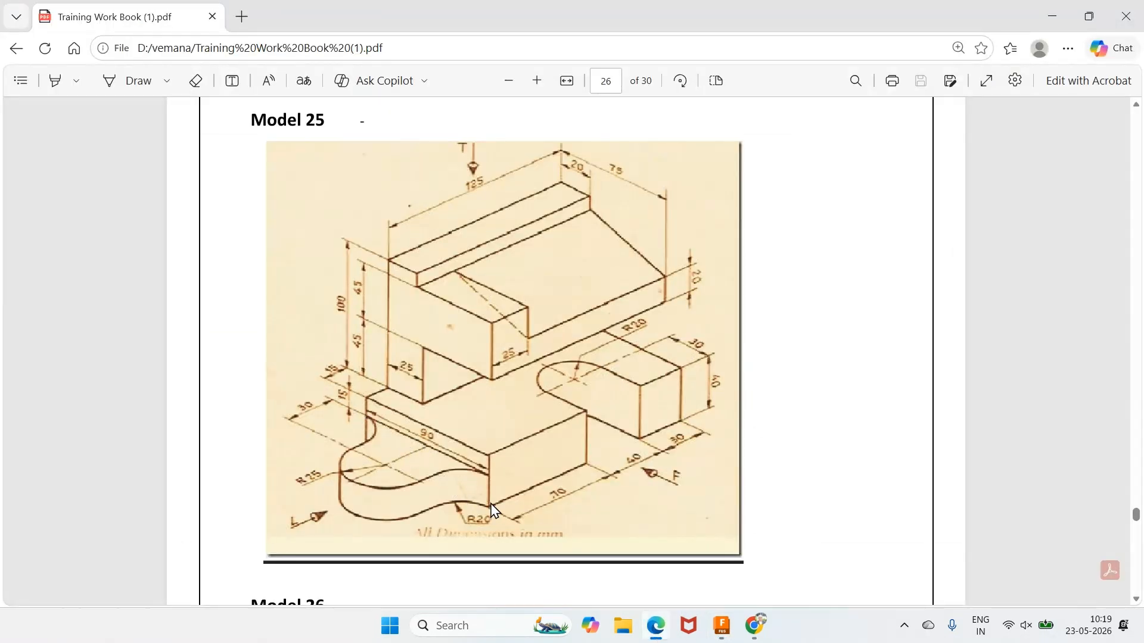
{"action": "left_click", "coordinate": [722, 625]}
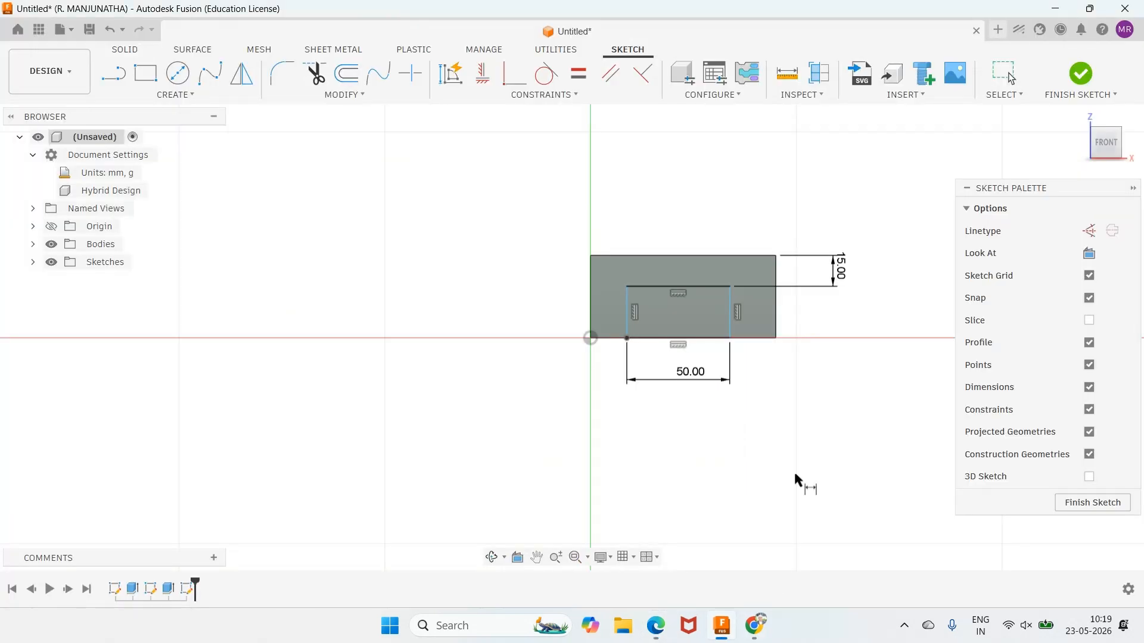
{"action": "left_click", "coordinate": [732, 326]}
{"action": "left_click", "coordinate": [776, 327]}
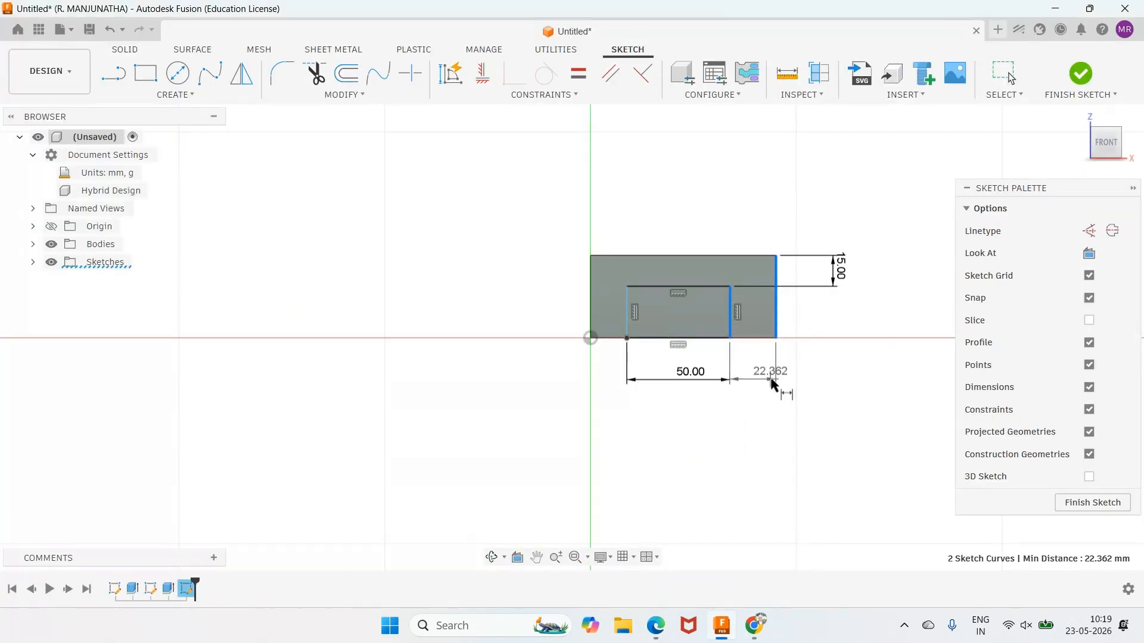
{"action": "left_click", "coordinate": [780, 383]}
{"action": "type", "text": "2"}
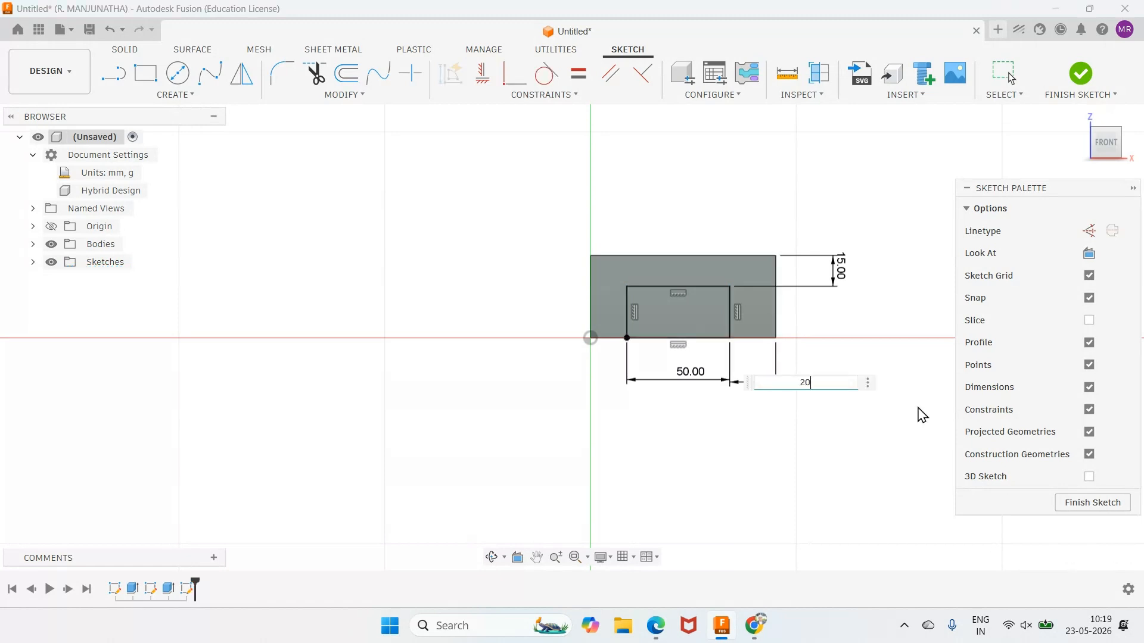
{"action": "type", "text": "0"}
{"action": "key", "text": "Return"}
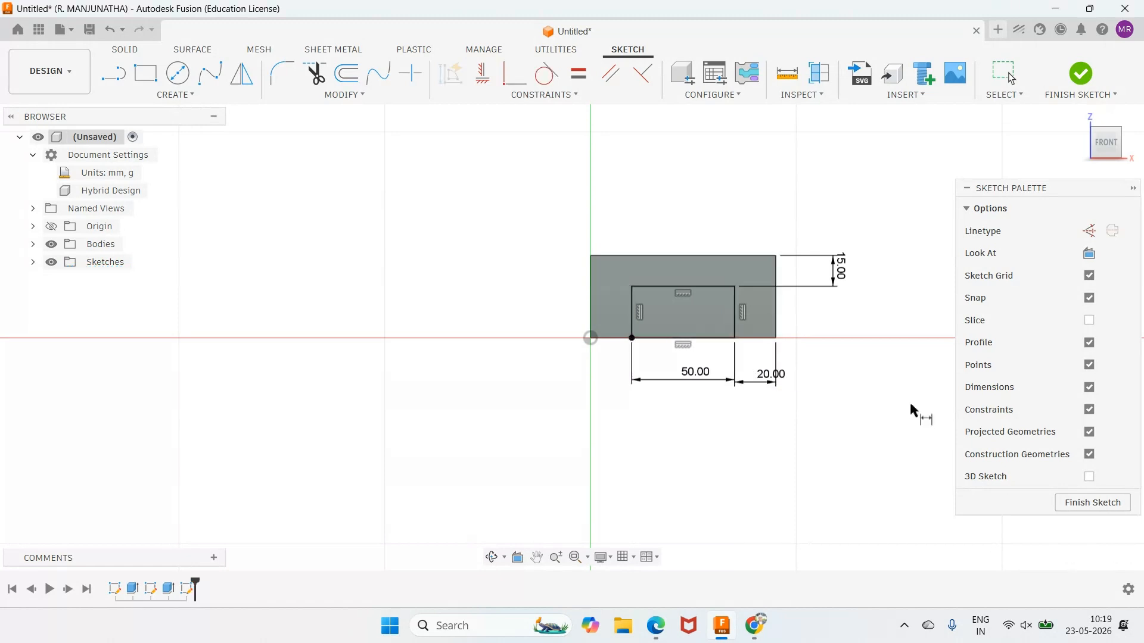
{"action": "left_click", "coordinate": [1080, 74]}
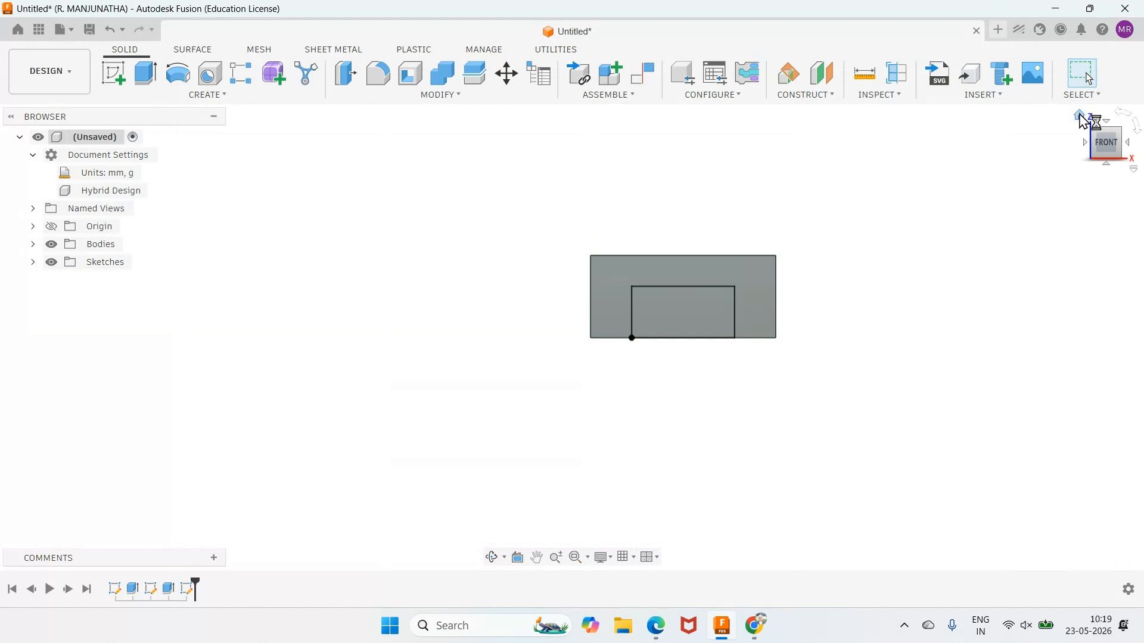
- Extrude the front-face rectangle outward 55 mm, checking the Model 25 drawing in Edge for the length
{"action": "left_click", "coordinate": [1080, 115]}
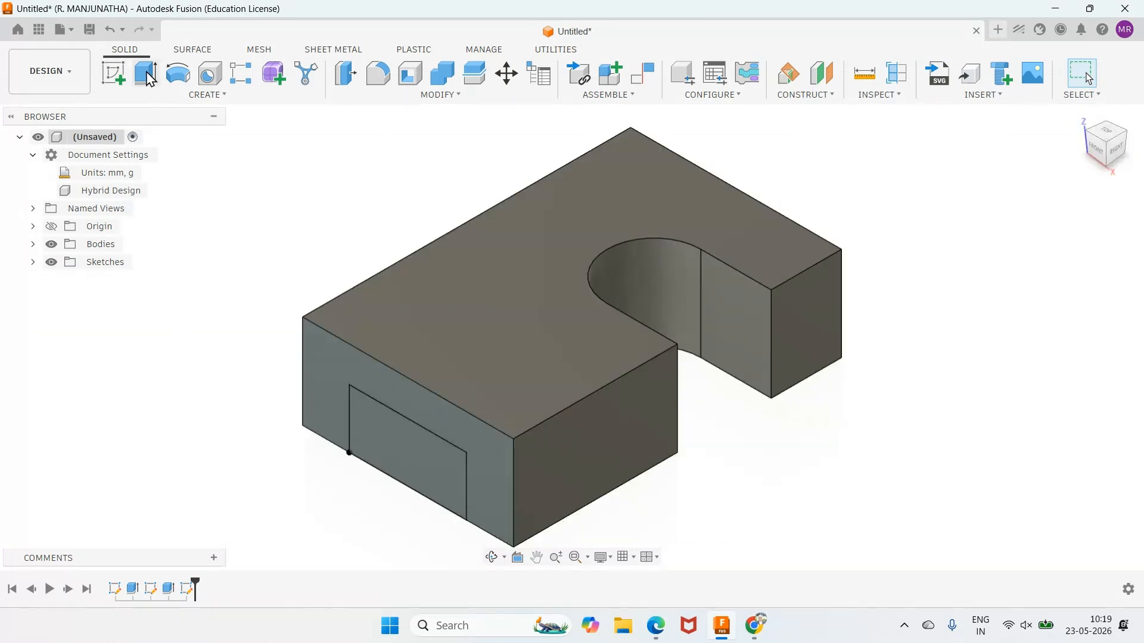
{"action": "left_click", "coordinate": [147, 75]}
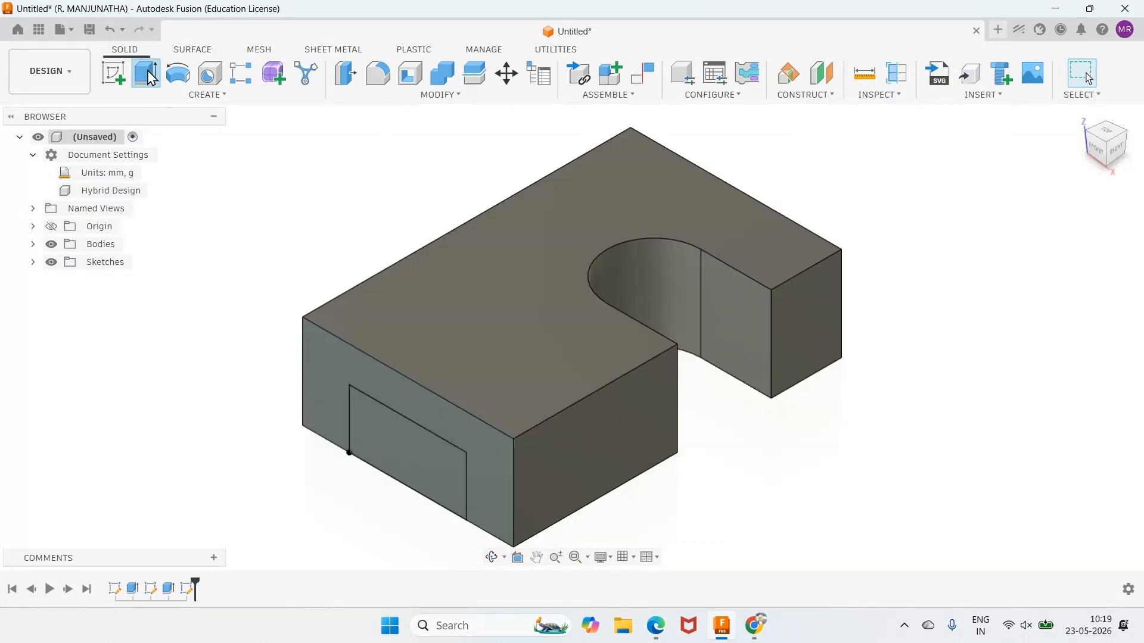
{"action": "left_click", "coordinate": [378, 424]}
{"action": "key", "text": "alt+Tab"}
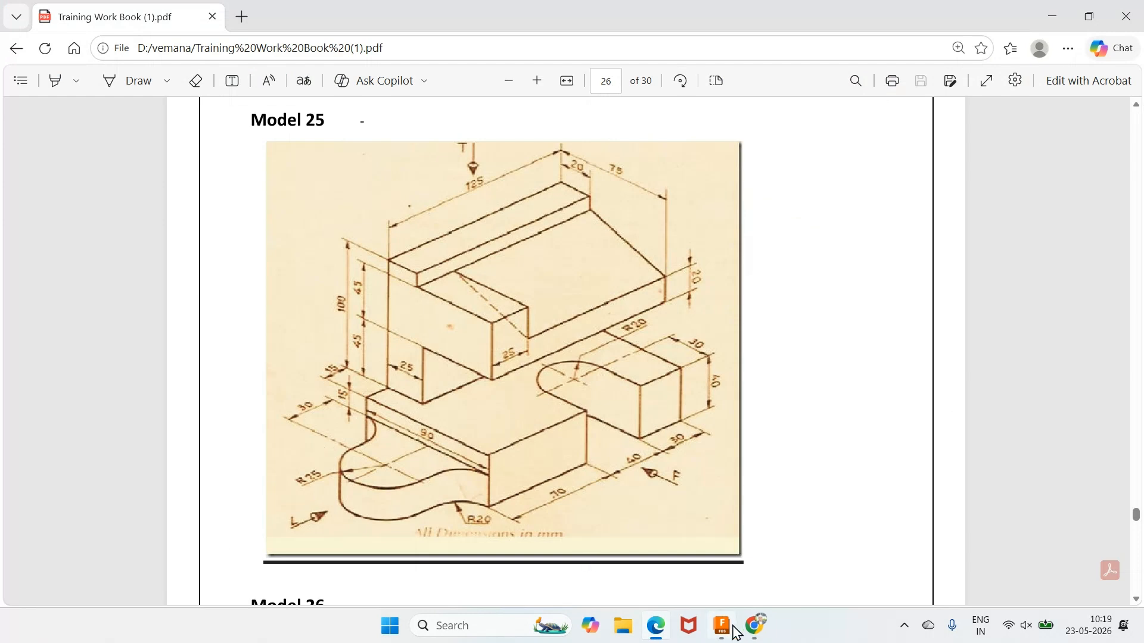
{"action": "mouse_move", "coordinate": [738, 630]}
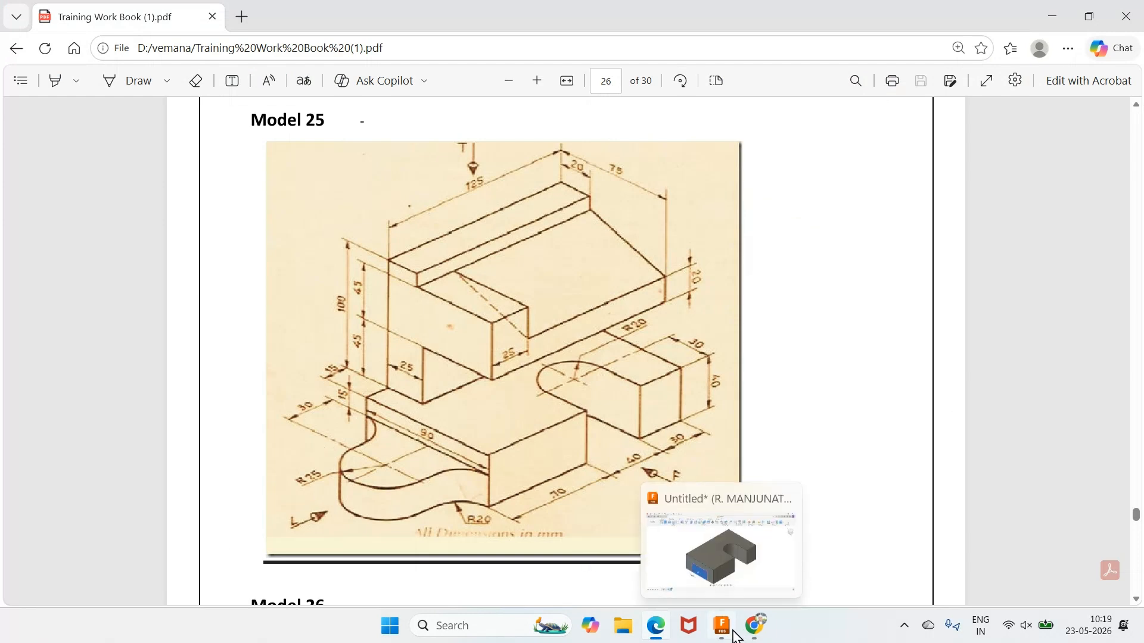
{"action": "left_click", "coordinate": [735, 633]}
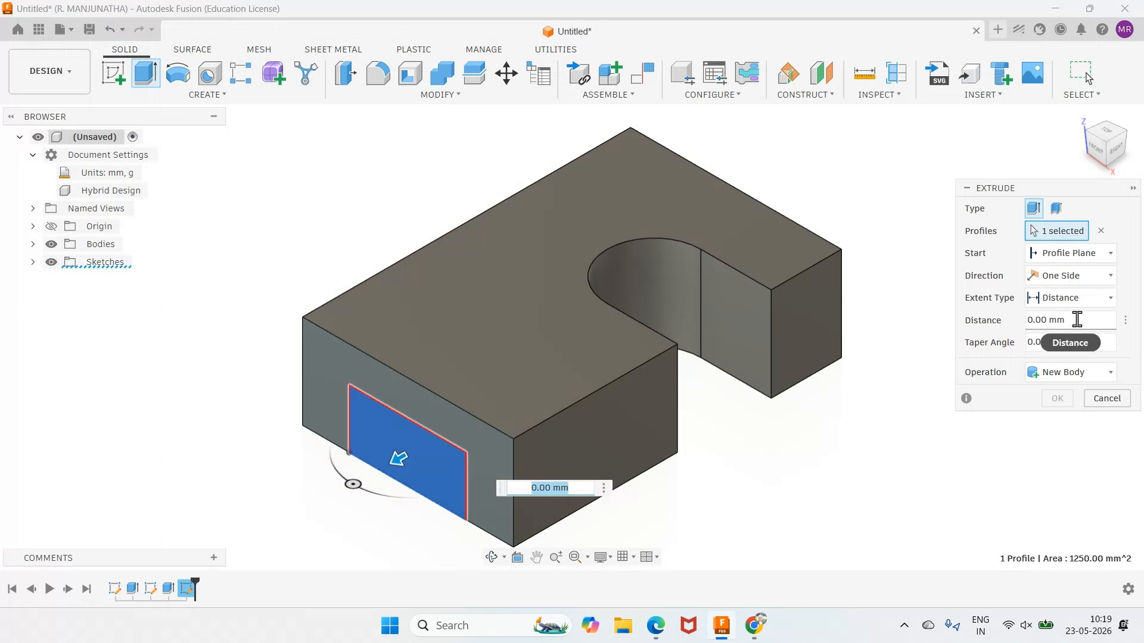
{"action": "left_click", "coordinate": [1075, 323]}
{"action": "type", "text": "55"}
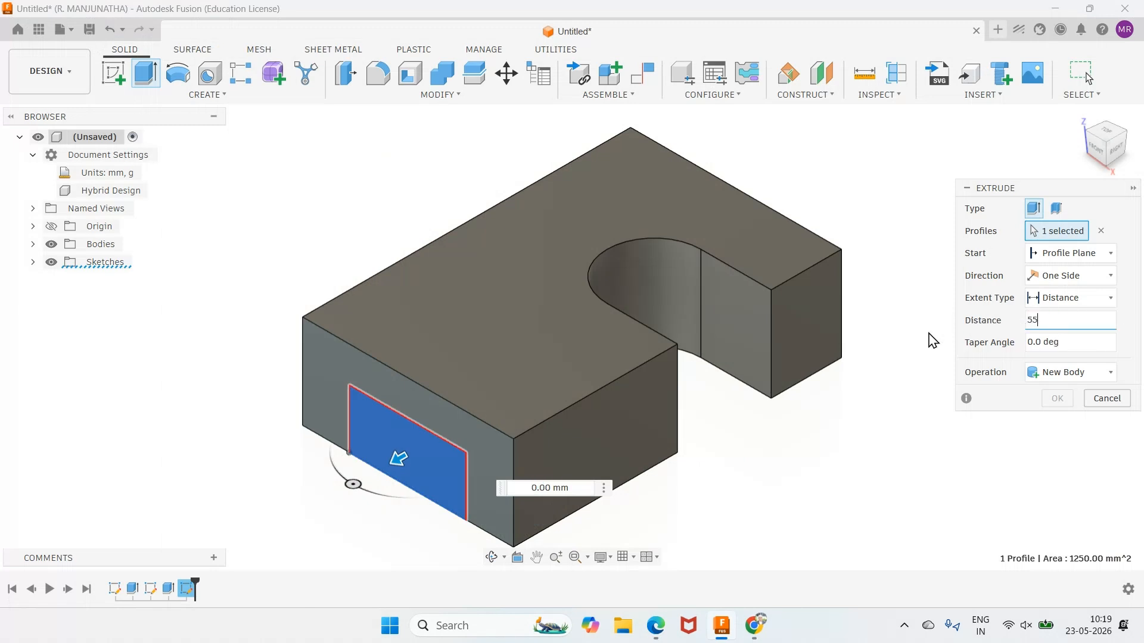
{"action": "left_click", "coordinate": [1058, 399]}
{"action": "scroll", "coordinate": [1063, 331], "scroll_direction": "down", "scroll_amount": 3}
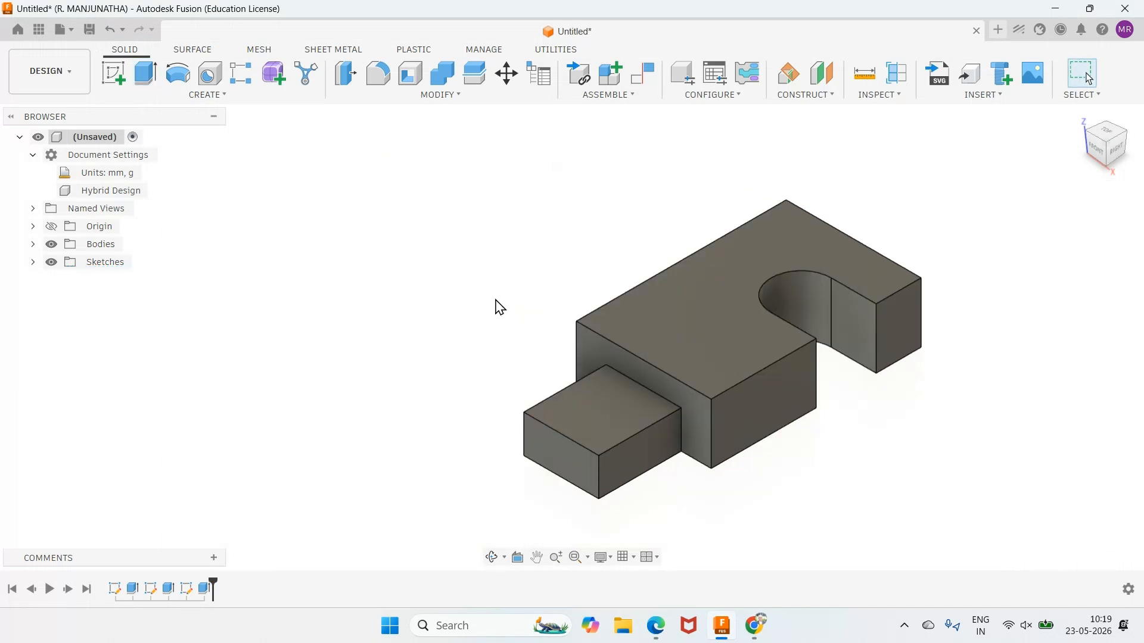
- Fillet the two front vertical edges of the front projection with a 25 mm radius
{"action": "key", "text": "f"}
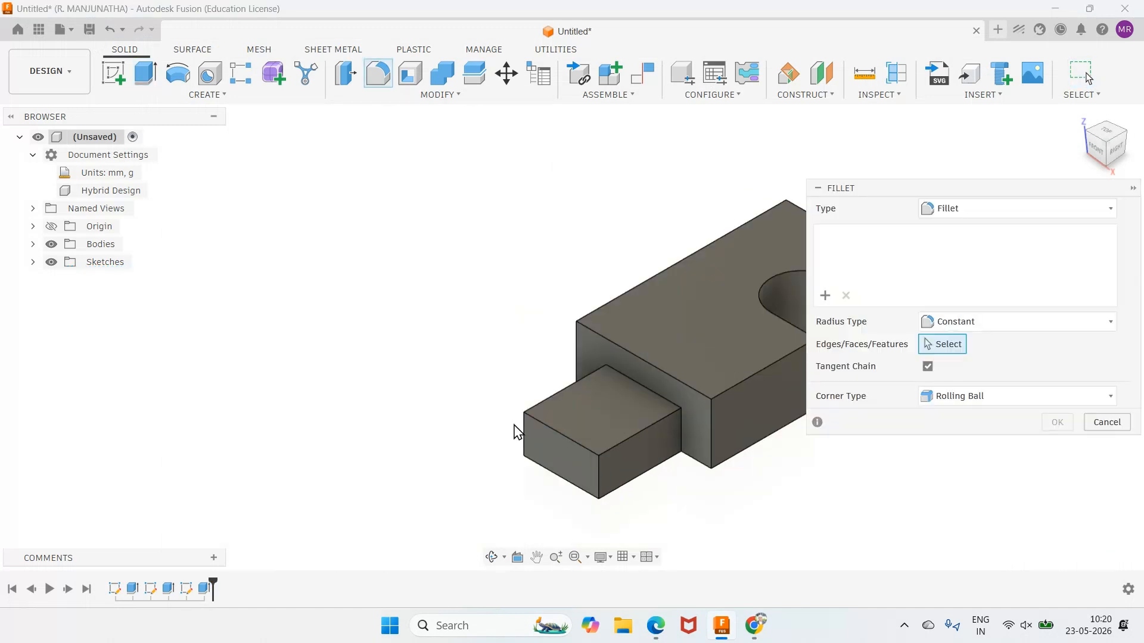
{"action": "left_click", "coordinate": [523, 438]}
{"action": "left_click", "coordinate": [598, 486]}
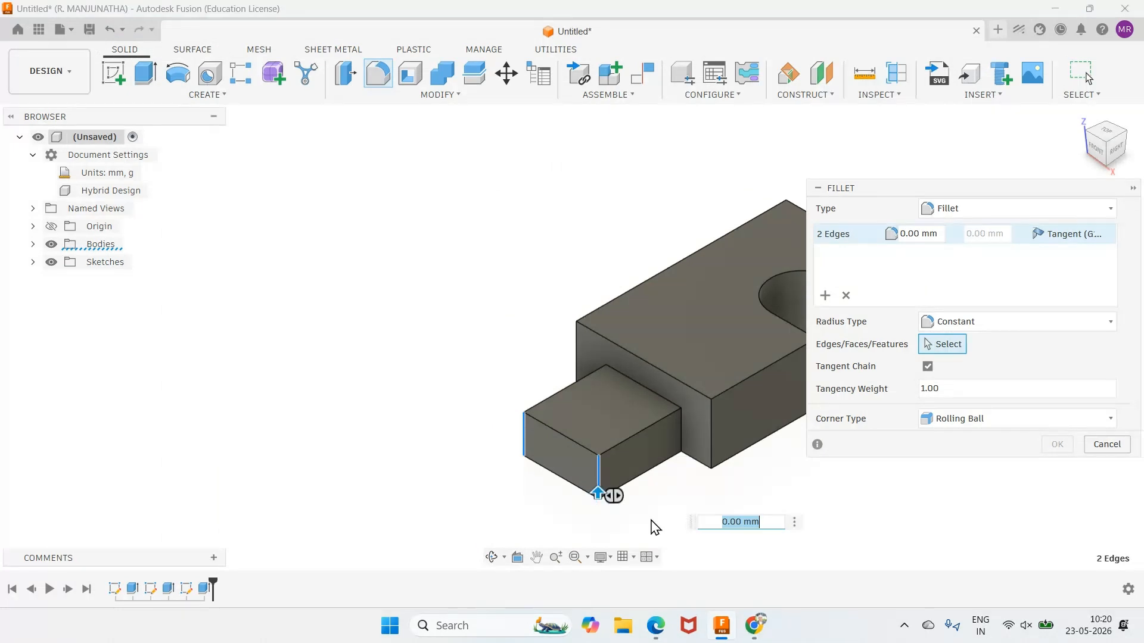
{"action": "type", "text": "20"}
{"action": "key", "text": "Return"}
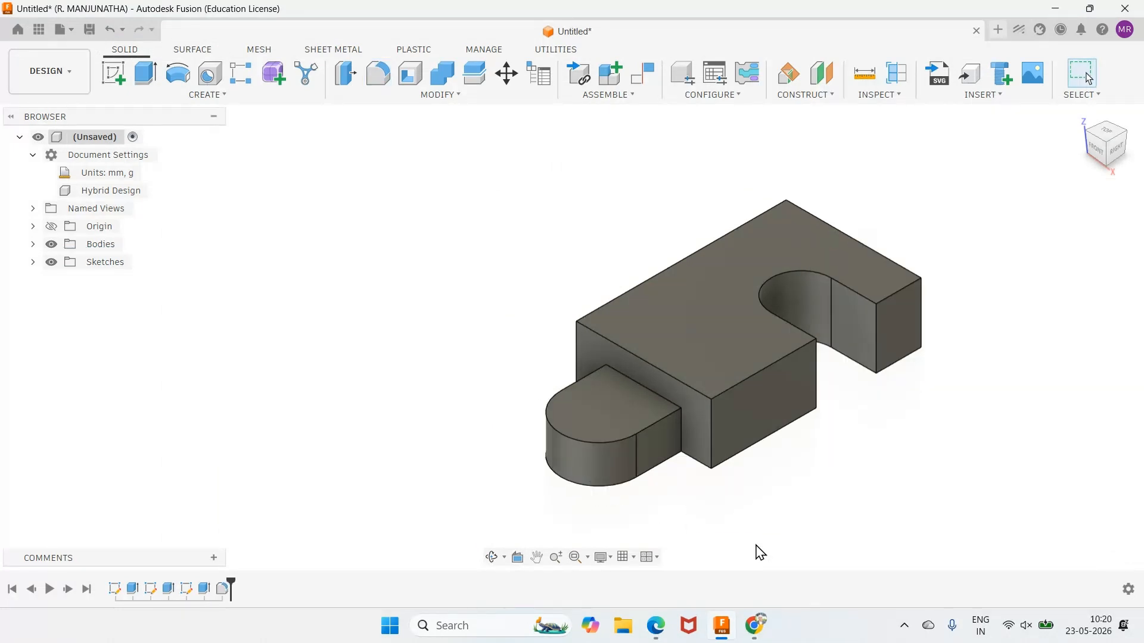
- Fillet both vertical inner edges where the projection meets the base's front face with a 20 mm radius
{"action": "scroll", "coordinate": [749, 531], "scroll_direction": "up", "scroll_amount": 5}
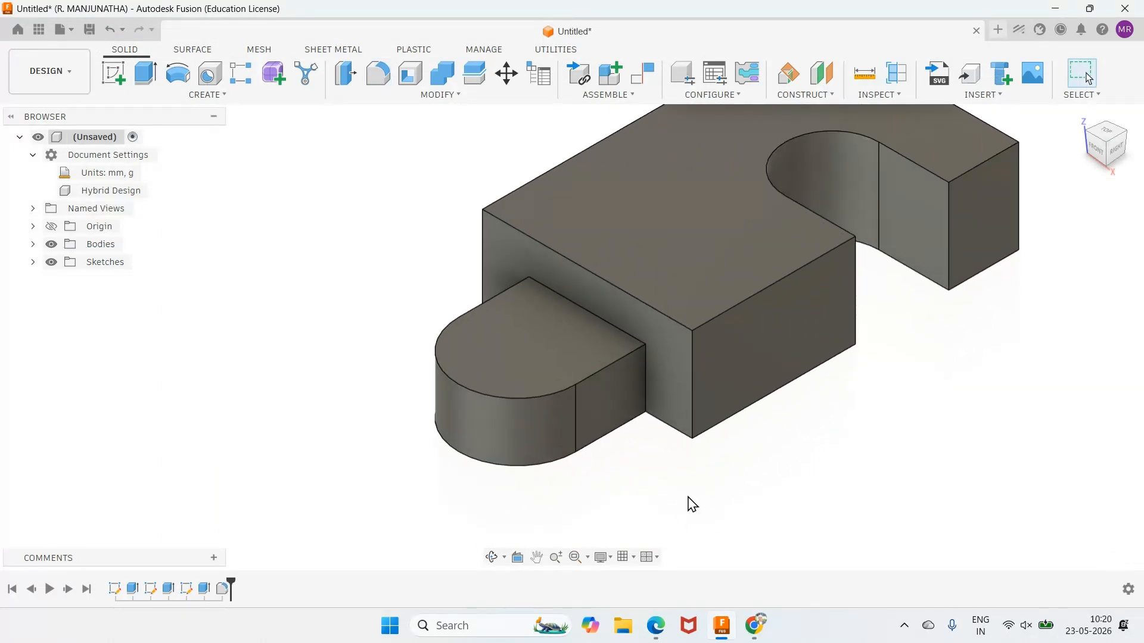
{"action": "left_click", "coordinate": [377, 76]}
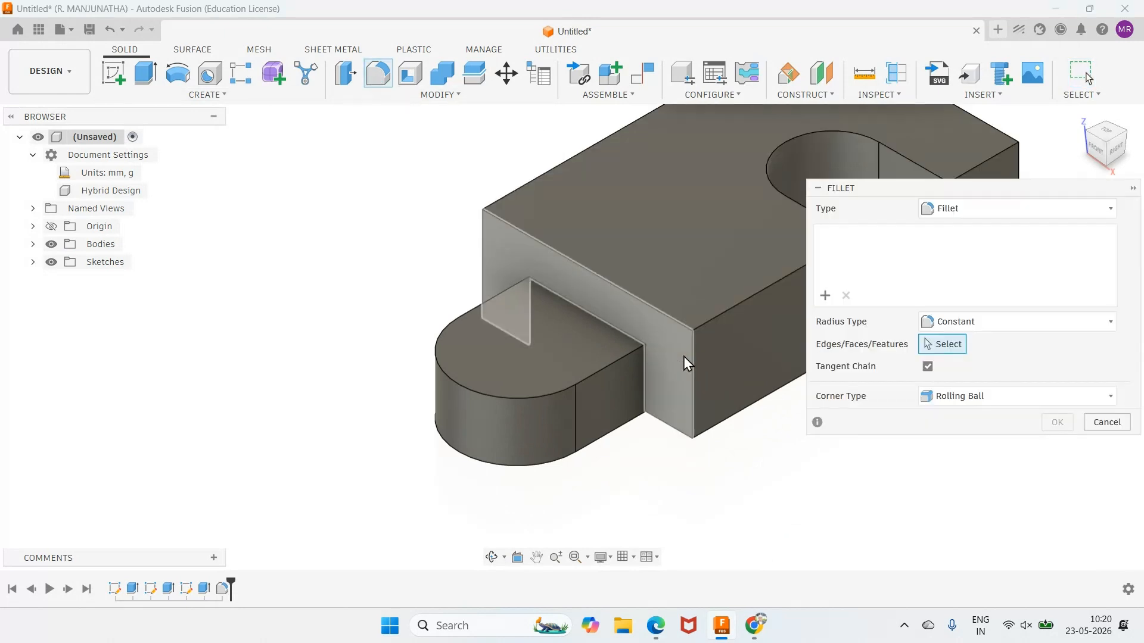
{"action": "left_click", "coordinate": [647, 390]}
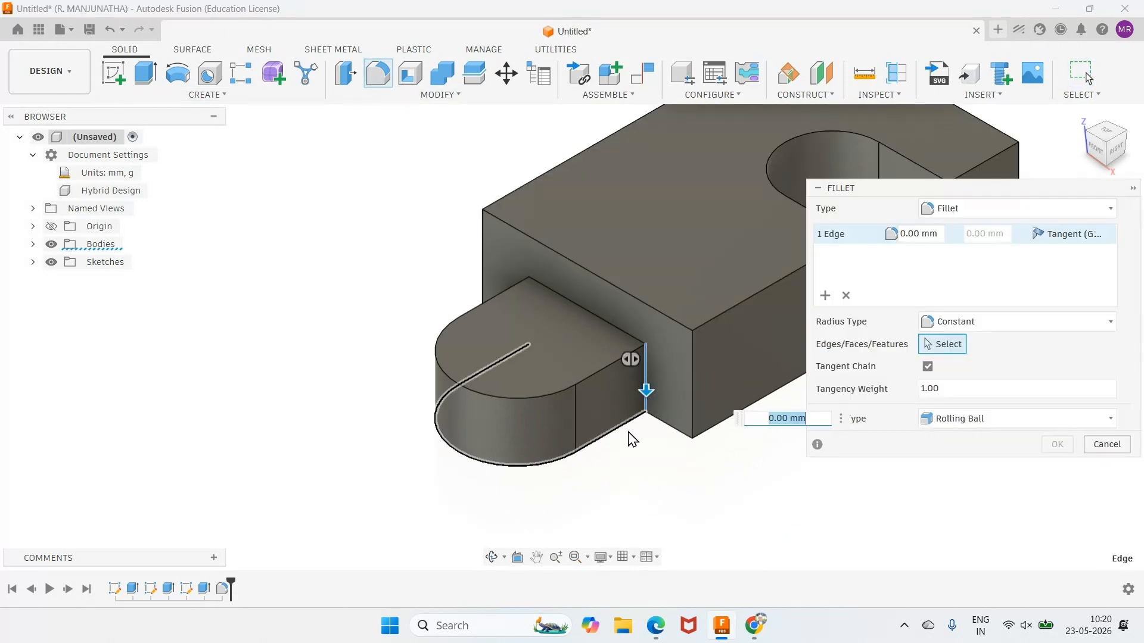
{"action": "left_click", "coordinate": [492, 557]}
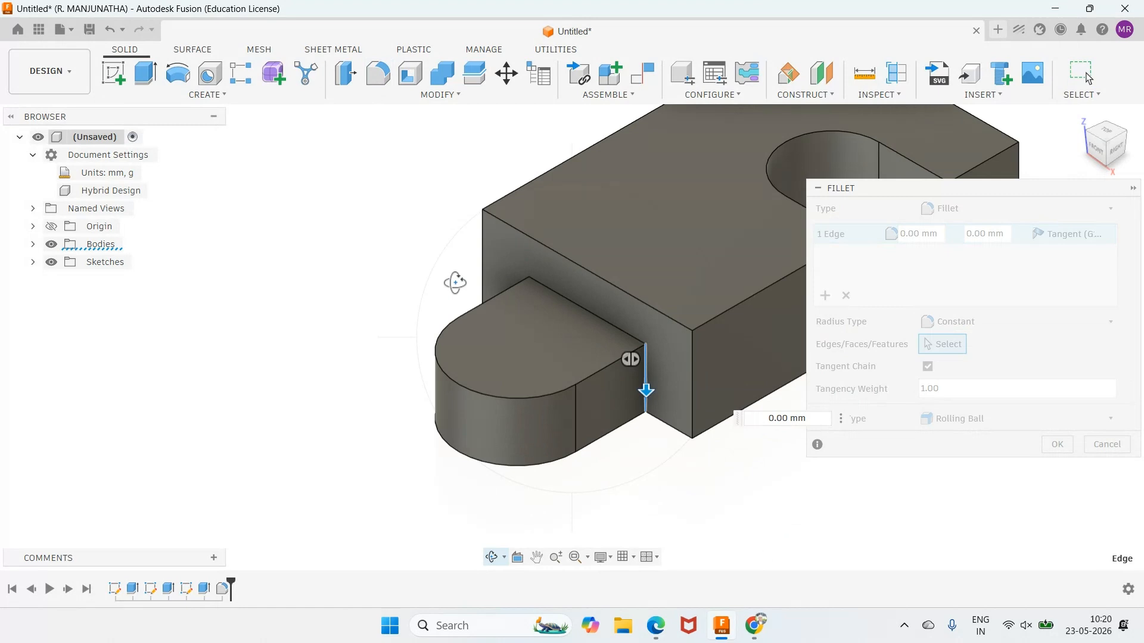
{"action": "left_click_drag", "start_coordinate": [454, 281], "coordinate": [541, 288]}
{"action": "right_click", "coordinate": [540, 288]}
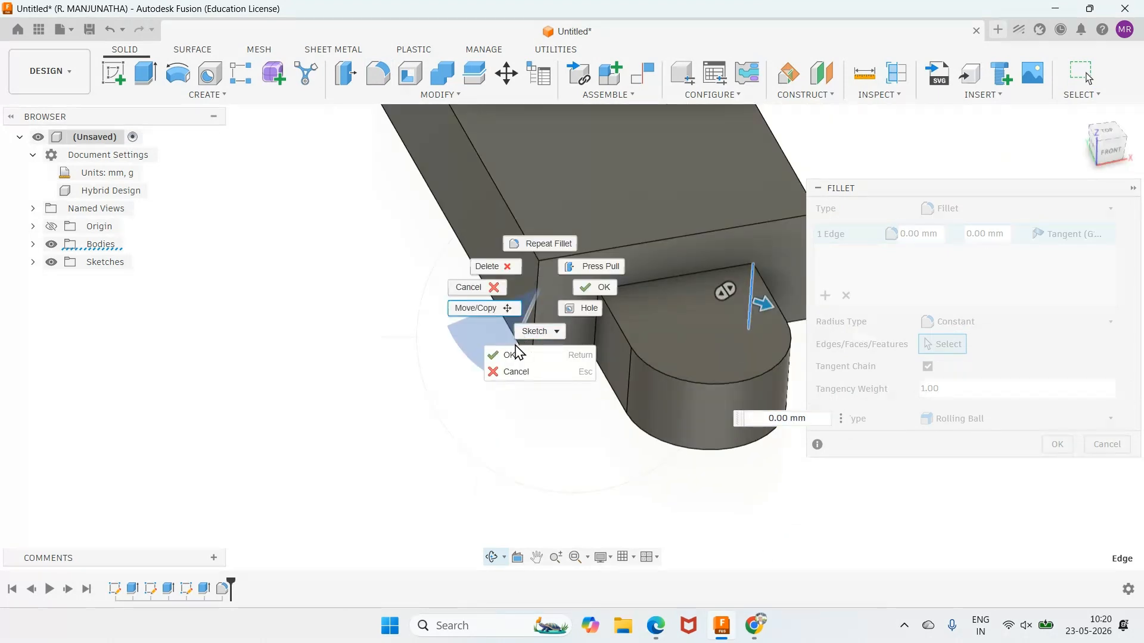
{"action": "left_click", "coordinate": [508, 355]}
{"action": "left_click", "coordinate": [596, 347]}
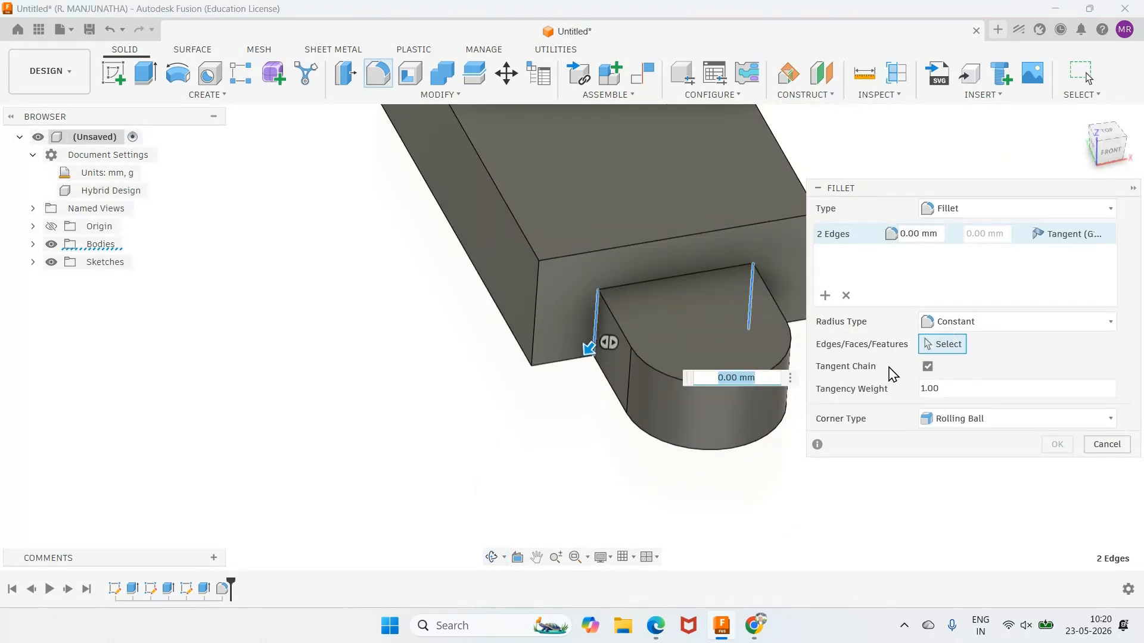
{"action": "type", "text": "20"}
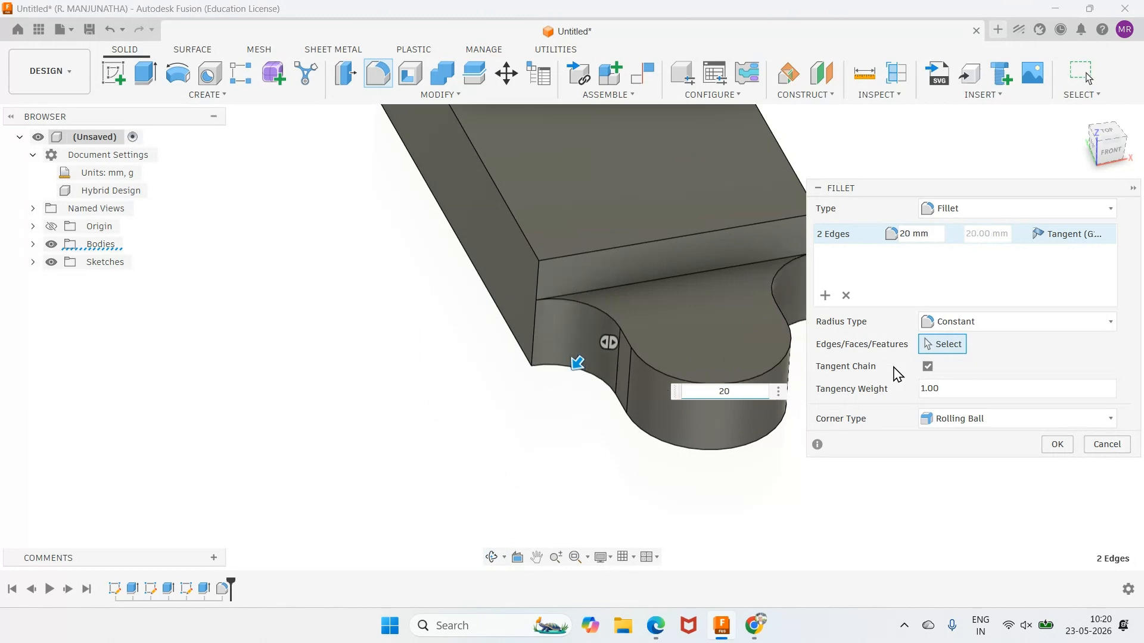
{"action": "left_click", "coordinate": [1059, 447]}
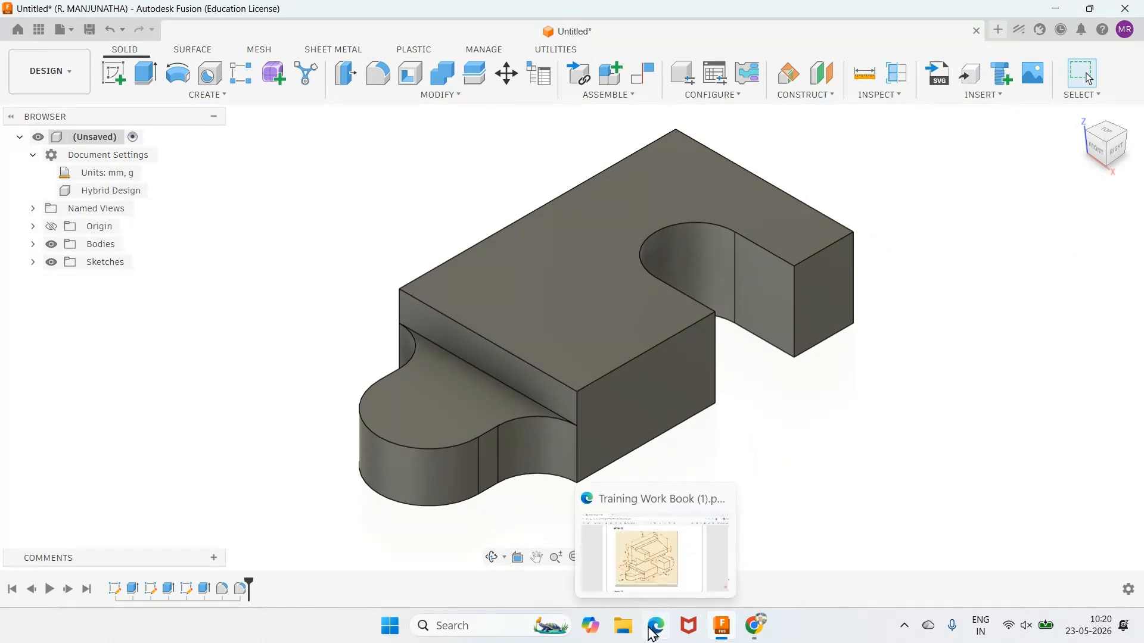
- Consult the Model 25 drawing in Edge and, back in Fusion, start a sketch on the base's front face
{"action": "left_click", "coordinate": [653, 628]}
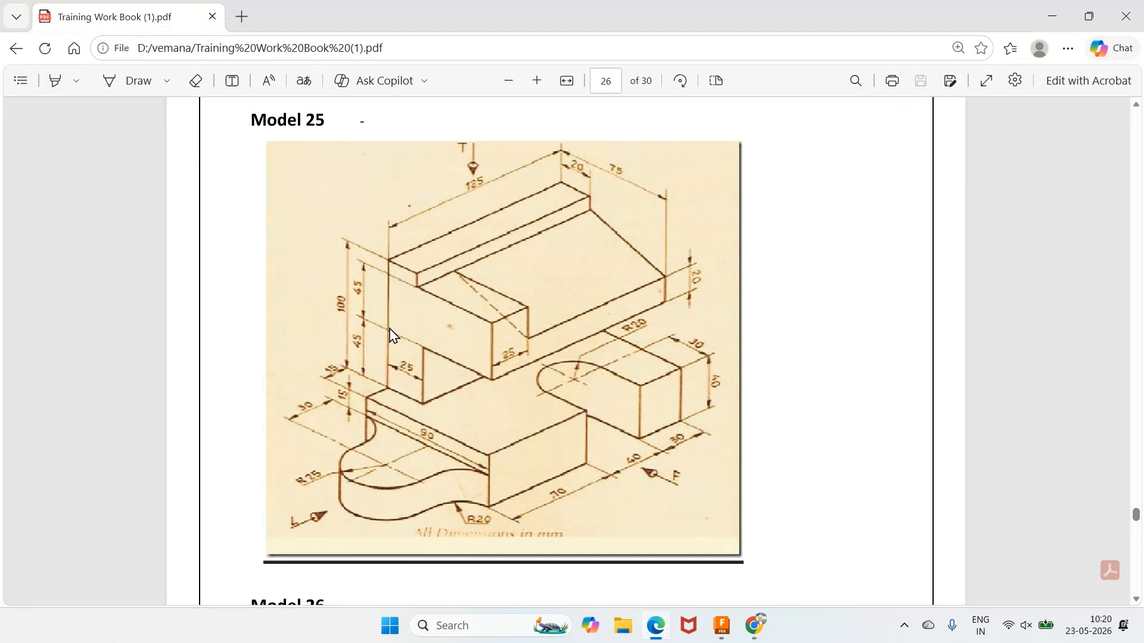
{"action": "left_click", "coordinate": [722, 625]}
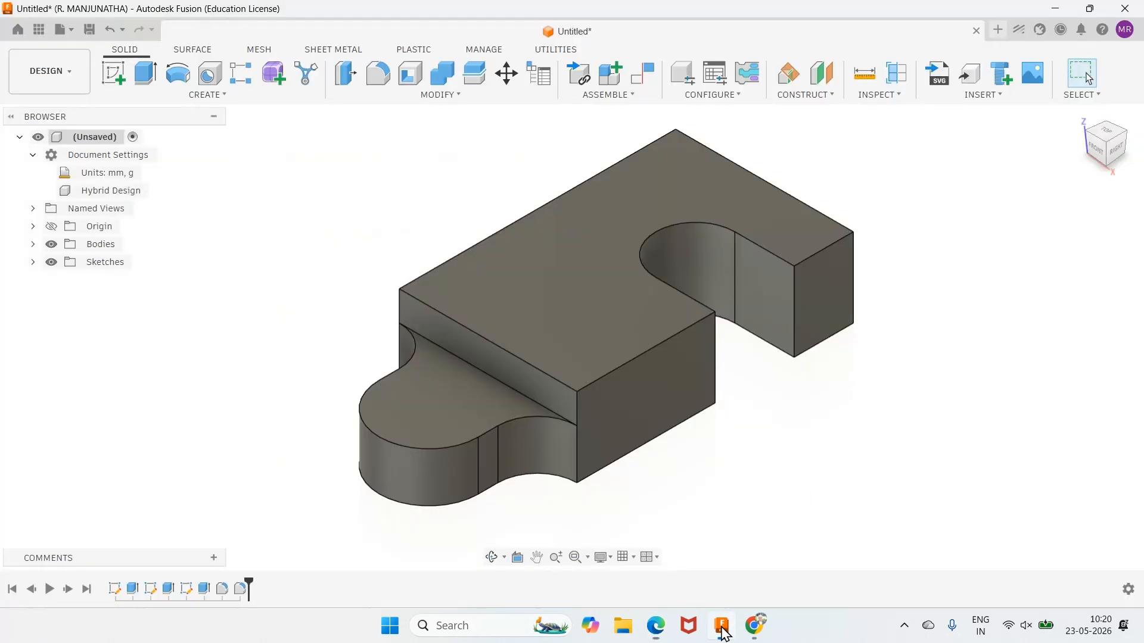
{"action": "left_click", "coordinate": [113, 73]}
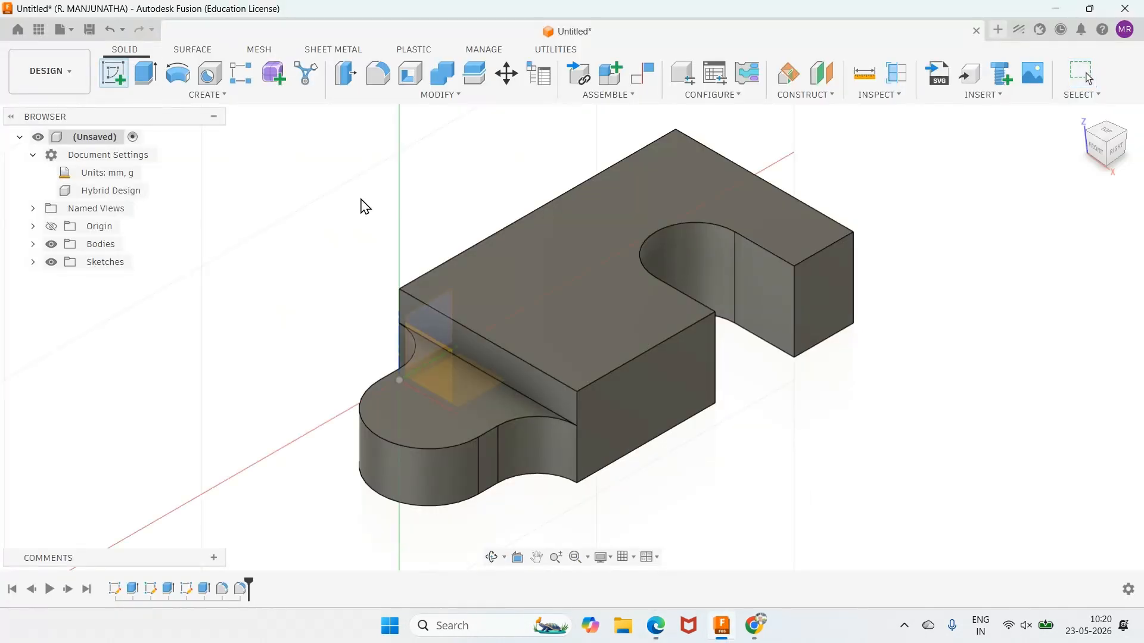
{"action": "left_click", "coordinate": [424, 322]}
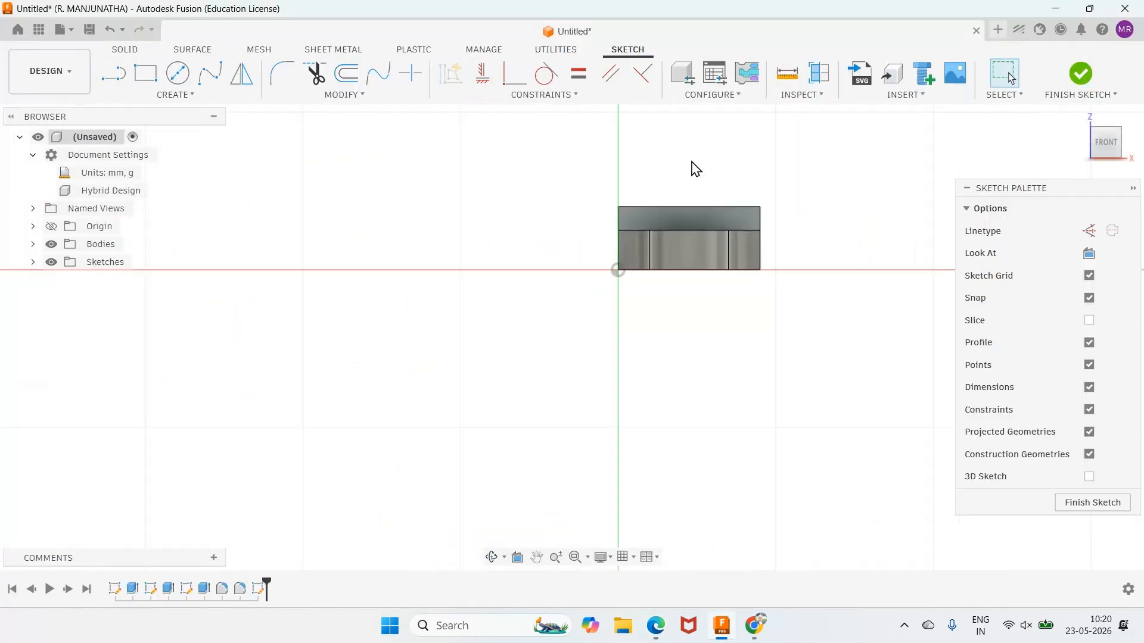
{"action": "scroll", "coordinate": [734, 116], "scroll_direction": "up", "scroll_amount": 2}
{"action": "scroll", "coordinate": [727, 131], "scroll_direction": "down", "scroll_amount": 5}
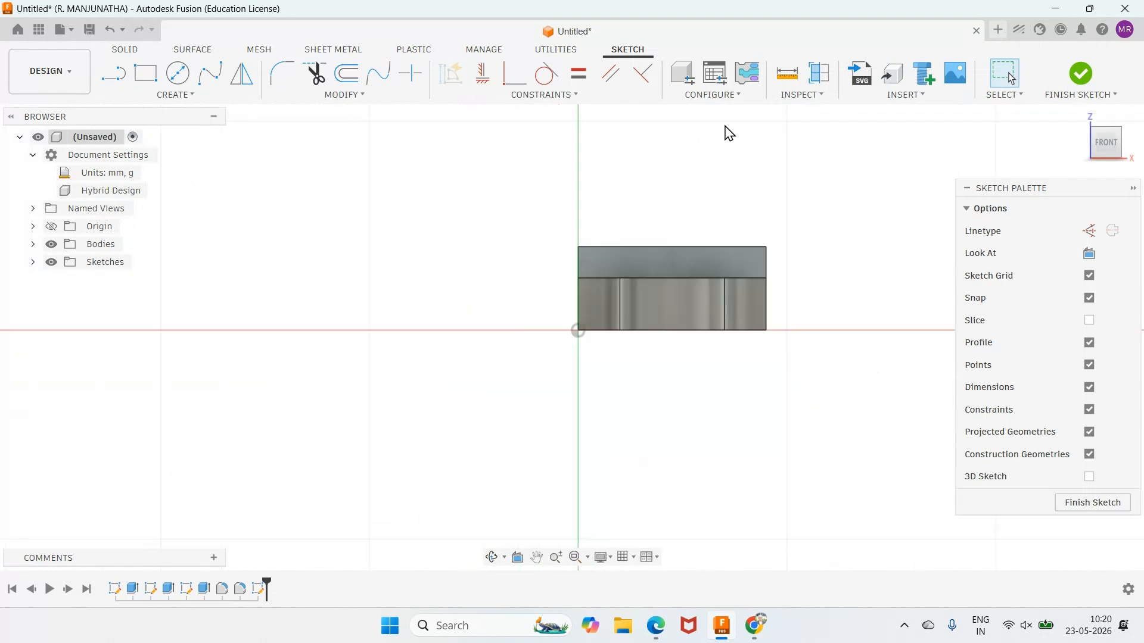
{"action": "left_click", "coordinate": [536, 557]}
{"action": "left_click_drag", "start_coordinate": [687, 313], "coordinate": [630, 469]}
{"action": "right_click", "coordinate": [694, 356]}
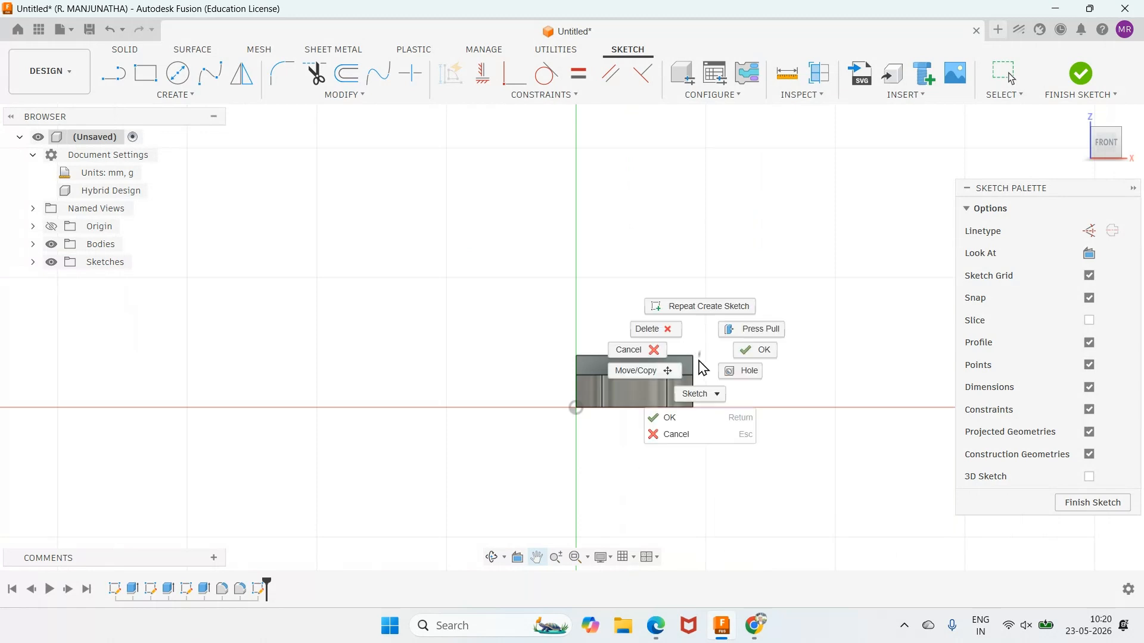
{"action": "left_click", "coordinate": [679, 416]}
{"action": "scroll", "coordinate": [717, 370], "scroll_direction": "up", "scroll_amount": 3}
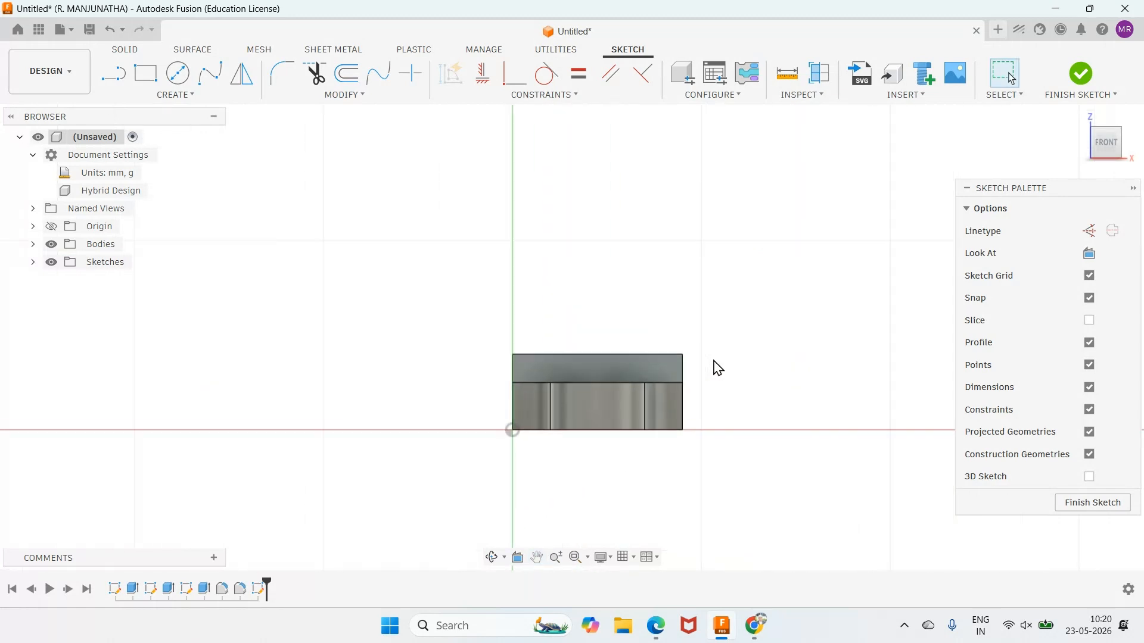
- Draw a vertical line about 90 mm long upward from the top-left corner of the base's front face
{"action": "left_click", "coordinate": [113, 74]}
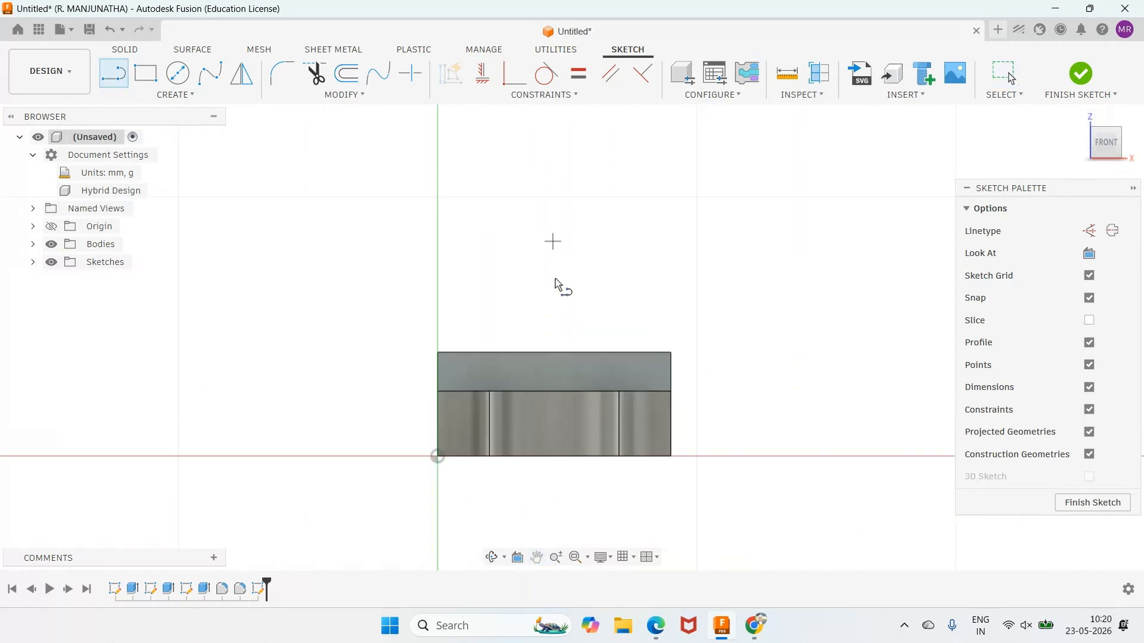
{"action": "left_click", "coordinate": [438, 353]}
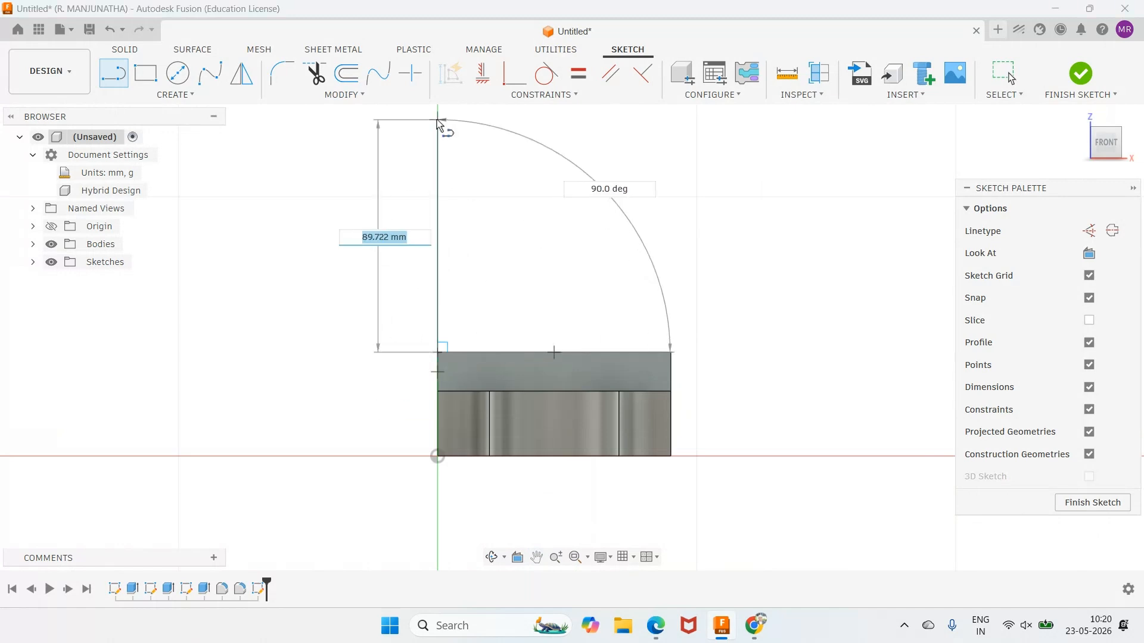
{"action": "left_click", "coordinate": [439, 118]}
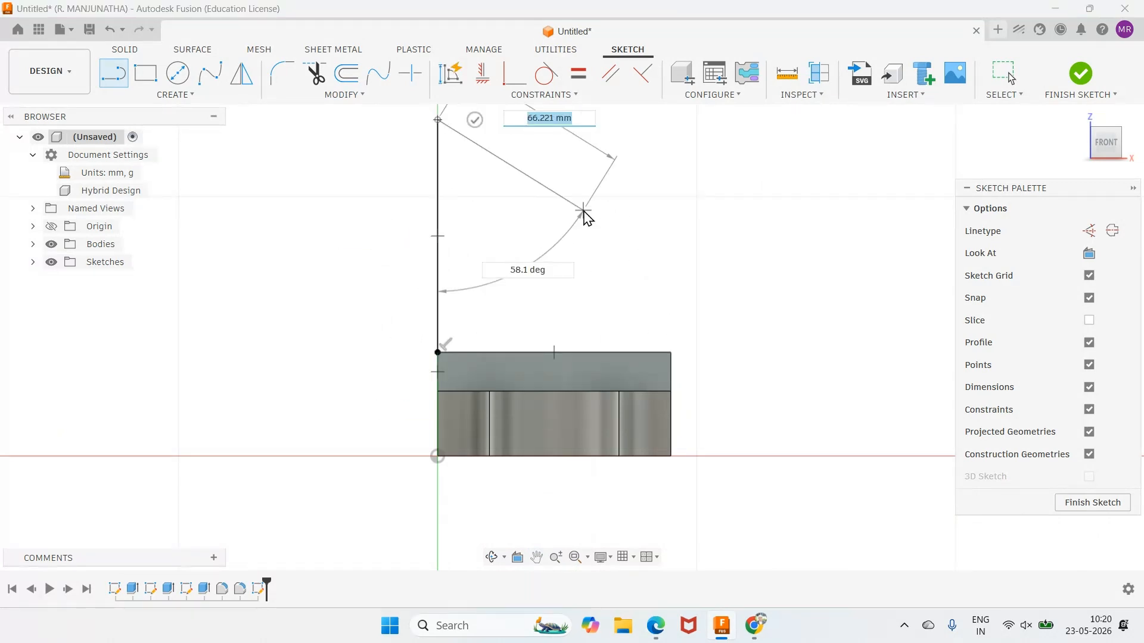
{"action": "key", "text": "Escape"}
- Check the Model 25 drawing in Edge and, back in Fusion, dimension the vertical line to 100 mm
{"action": "left_click", "coordinate": [658, 629]}
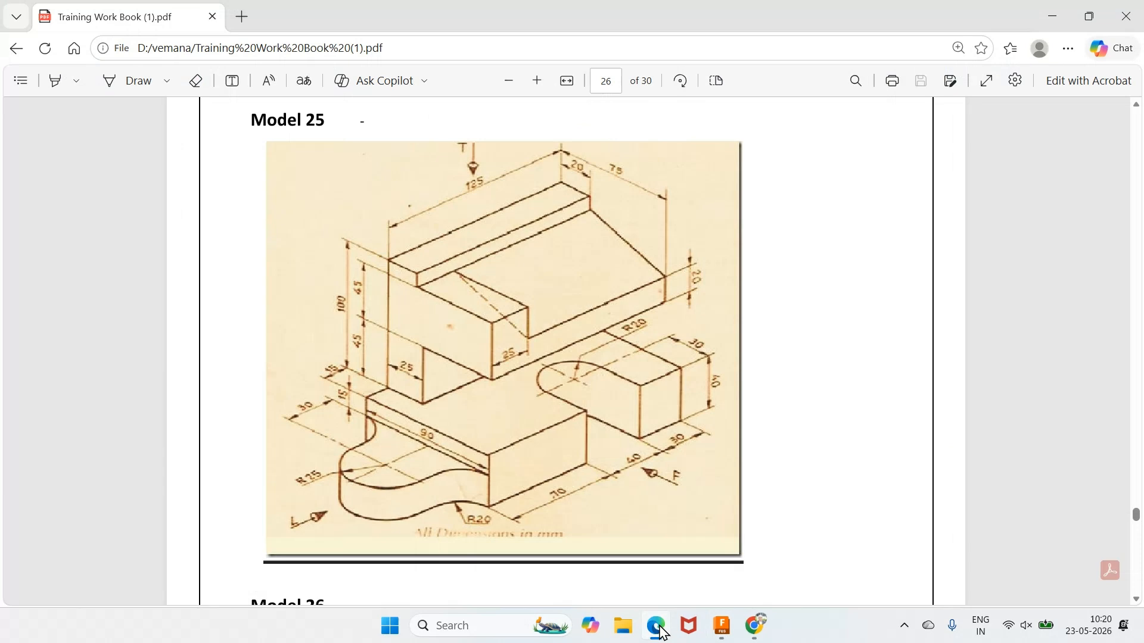
{"action": "left_click", "coordinate": [658, 629]}
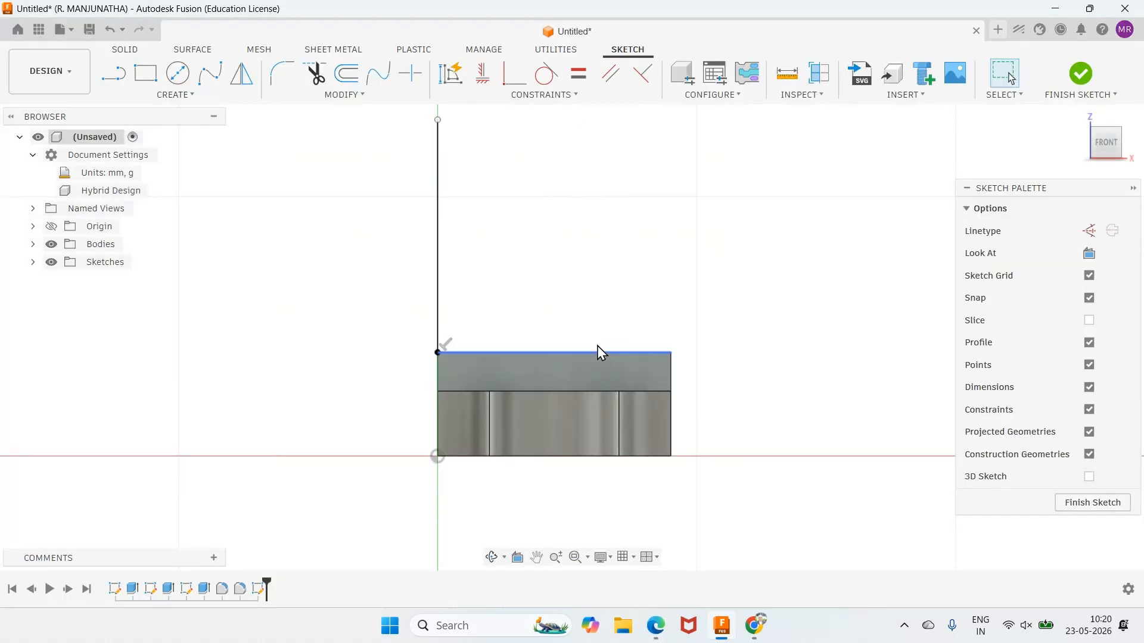
{"action": "key", "text": "d"}
{"action": "left_click", "coordinate": [439, 255]}
{"action": "left_click", "coordinate": [393, 285]}
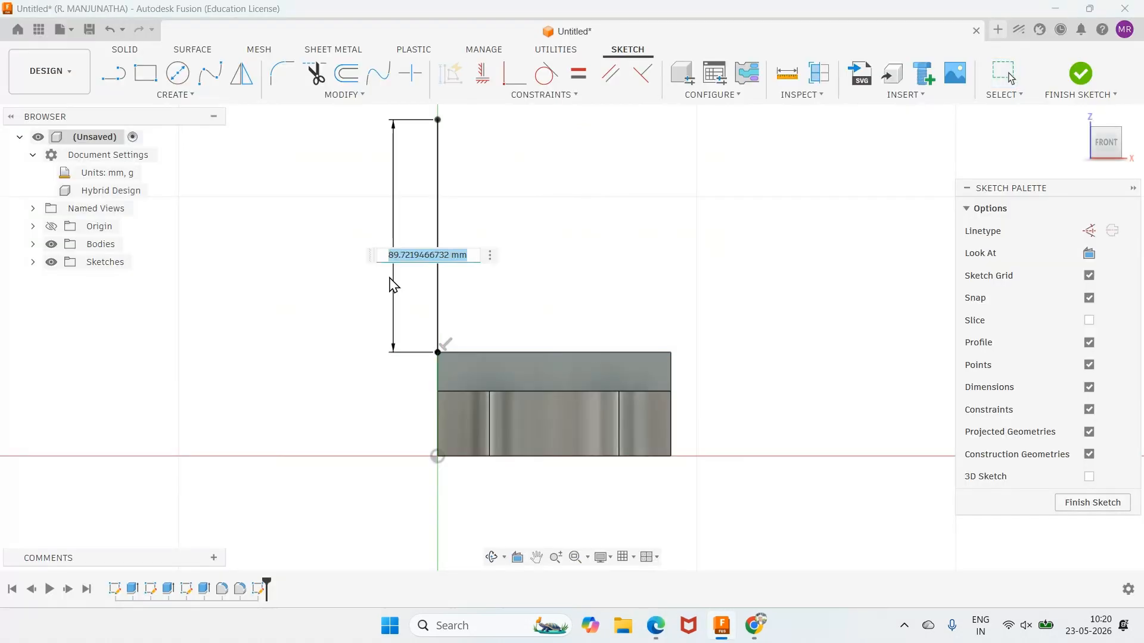
{"action": "type", "text": "100"}
{"action": "key", "text": "Return"}
- Draw a second vertical line about 72 mm long upward from the base's top edge, inside the first line
{"action": "left_click", "coordinate": [113, 73]}
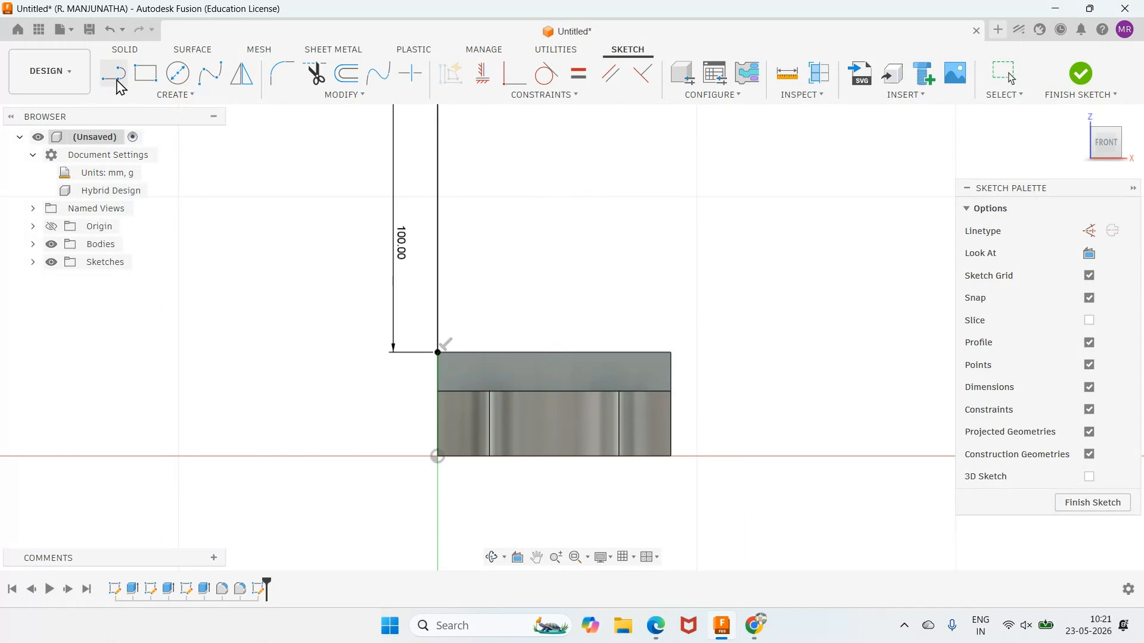
{"action": "left_click", "coordinate": [495, 354]}
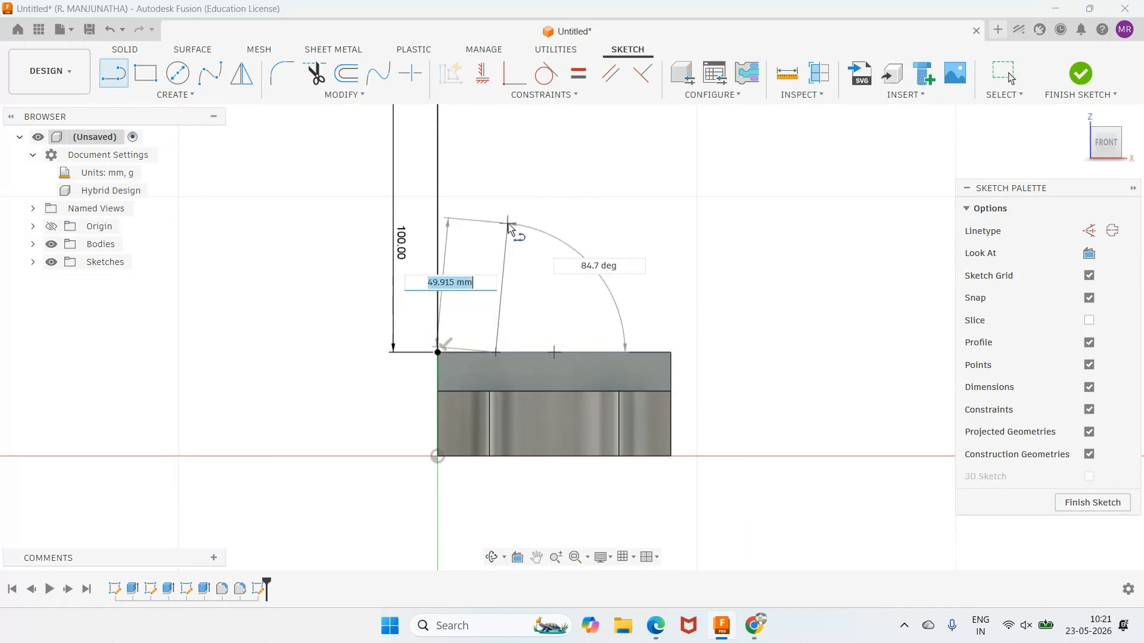
{"action": "left_click", "coordinate": [496, 167]}
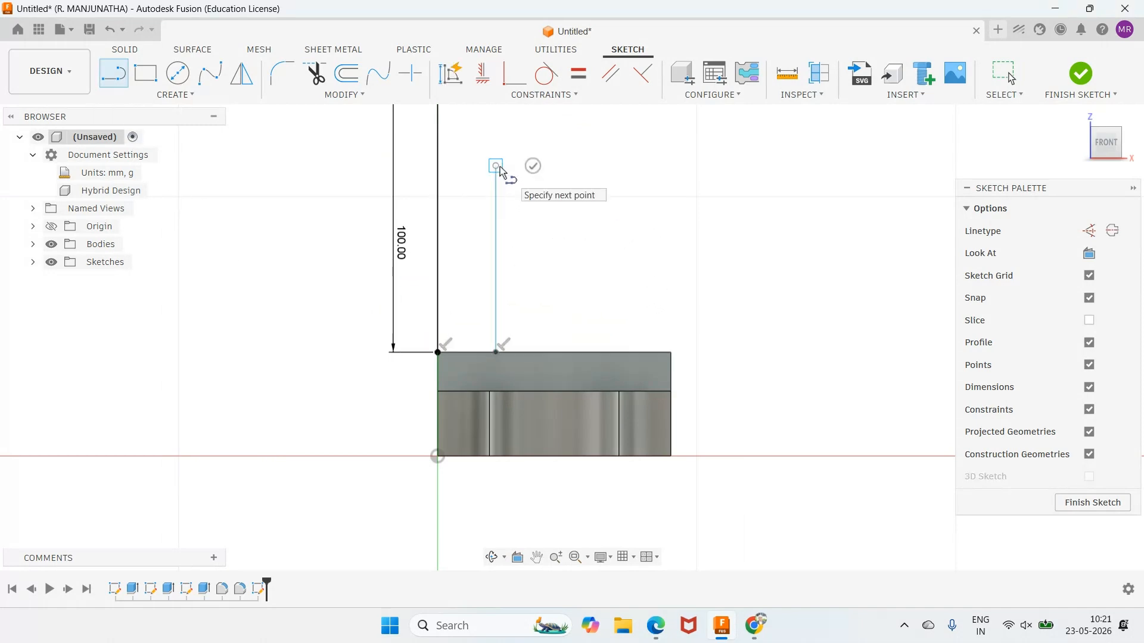
{"action": "key", "text": "Escape"}
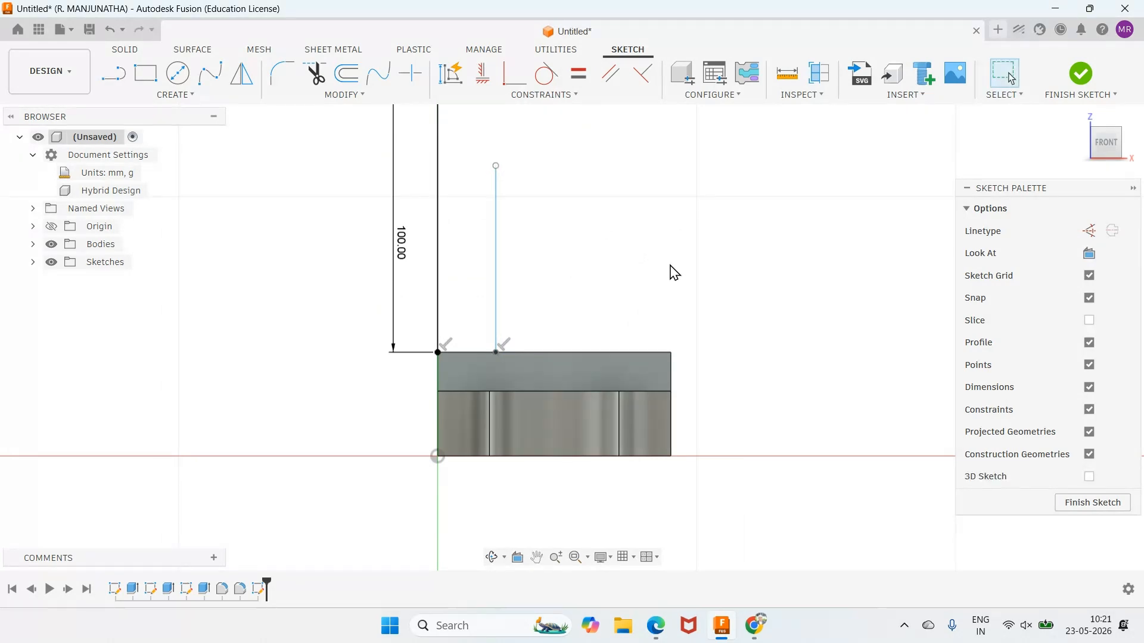
- Recheck the drawing in Edge and, back in Fusion, dimension the spacing between the two vertical lines to 25 mm
{"action": "left_click", "coordinate": [655, 626]}
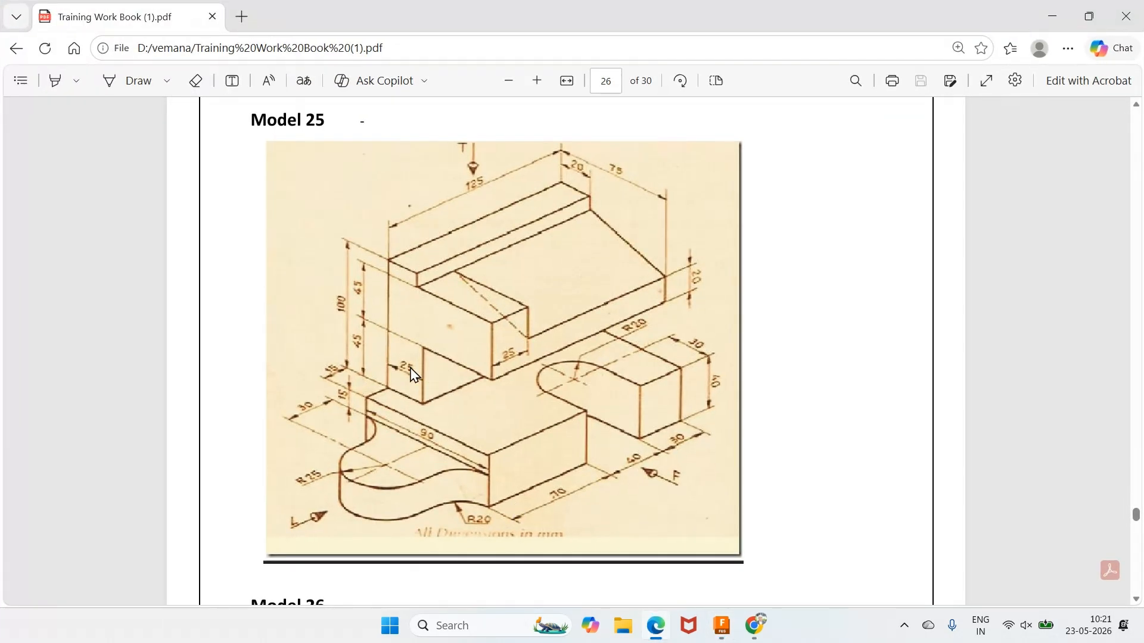
{"action": "left_click", "coordinate": [722, 625]}
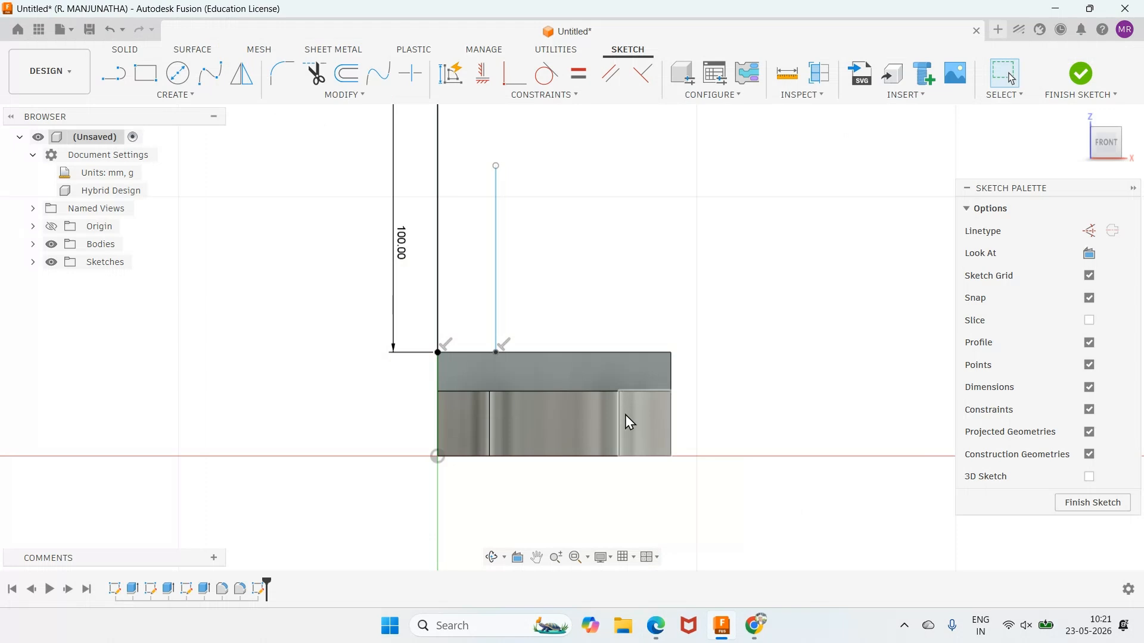
{"action": "left_click", "coordinate": [438, 287]}
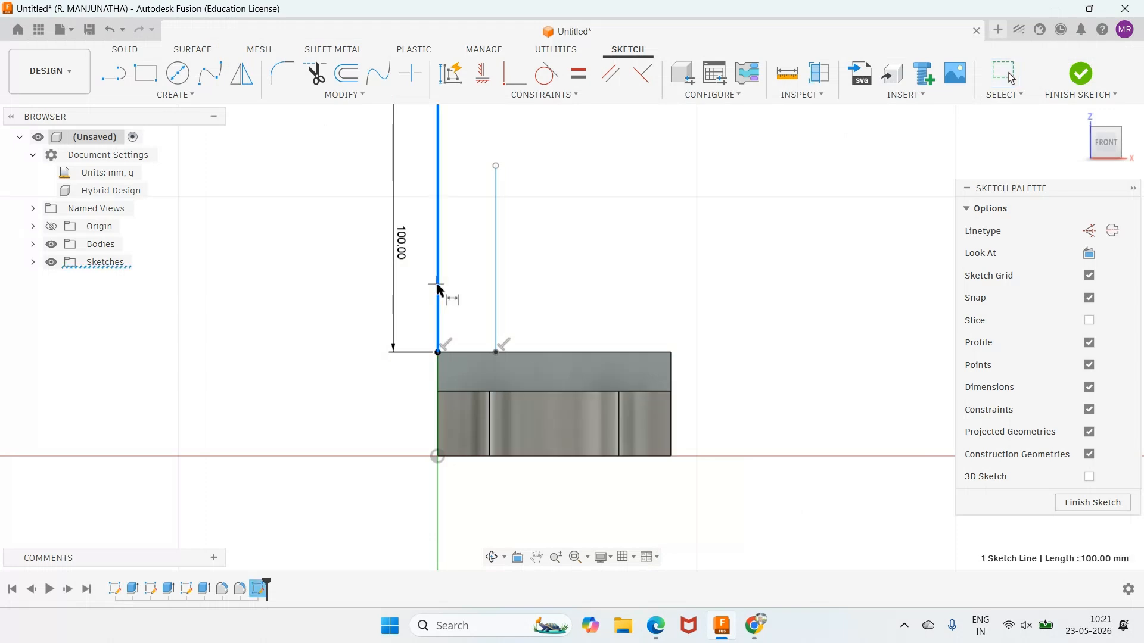
{"action": "left_click", "coordinate": [495, 297]}
{"action": "left_click", "coordinate": [477, 277]}
{"action": "type", "text": "25"}
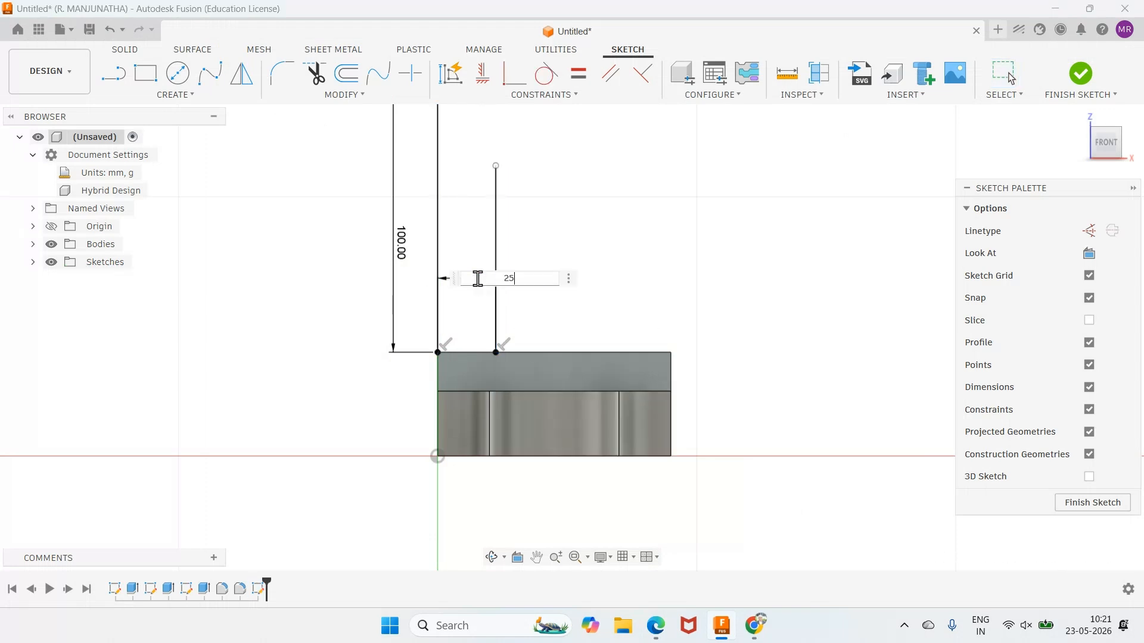
{"action": "key", "text": "Return"}
- Dimension the inner vertical line's length to 45 mm and bring up the Model 25 drawing in Edge
{"action": "left_click", "coordinate": [502, 254]}
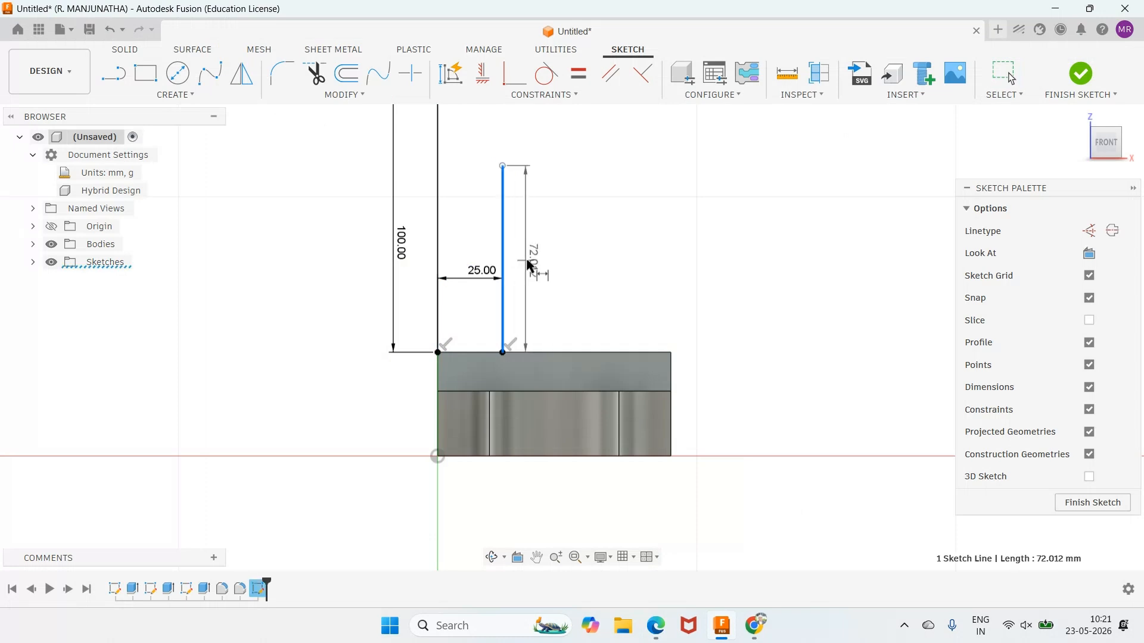
{"action": "left_click", "coordinate": [528, 265]}
{"action": "type", "text": "45"}
{"action": "key", "text": "Return"}
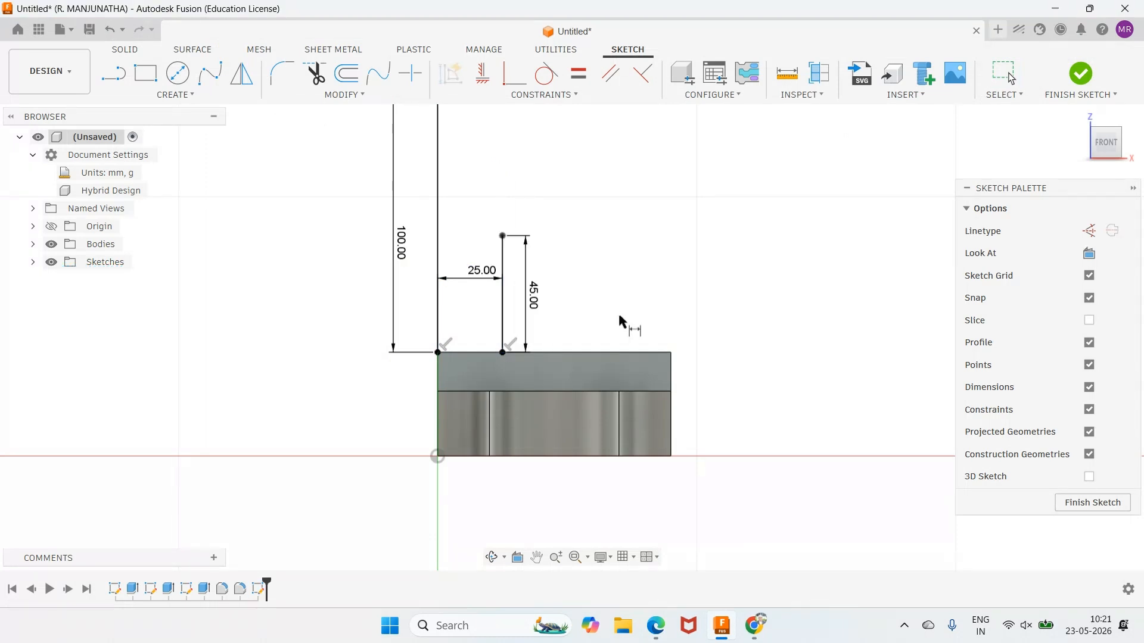
{"action": "left_click", "coordinate": [656, 625]}
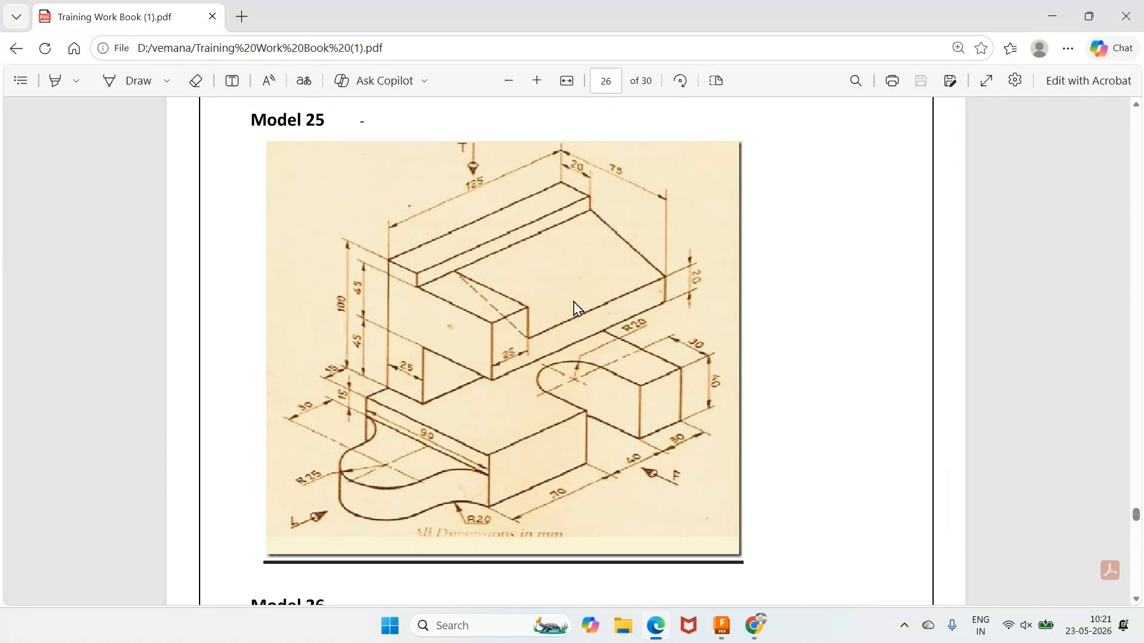
- Back in Fusion, close the profile with connected lines from the 45 mm line to the 100 mm line, forming an arm about 62 mm long and a step about 17 mm high
{"action": "left_click", "coordinate": [722, 625]}
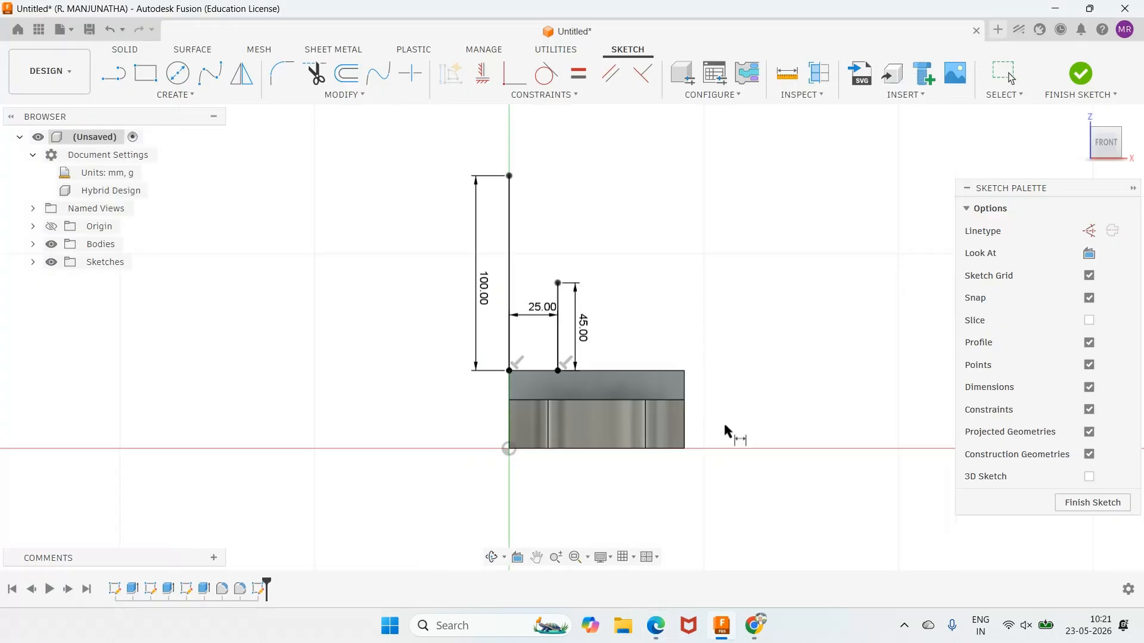
{"action": "left_click", "coordinate": [112, 74]}
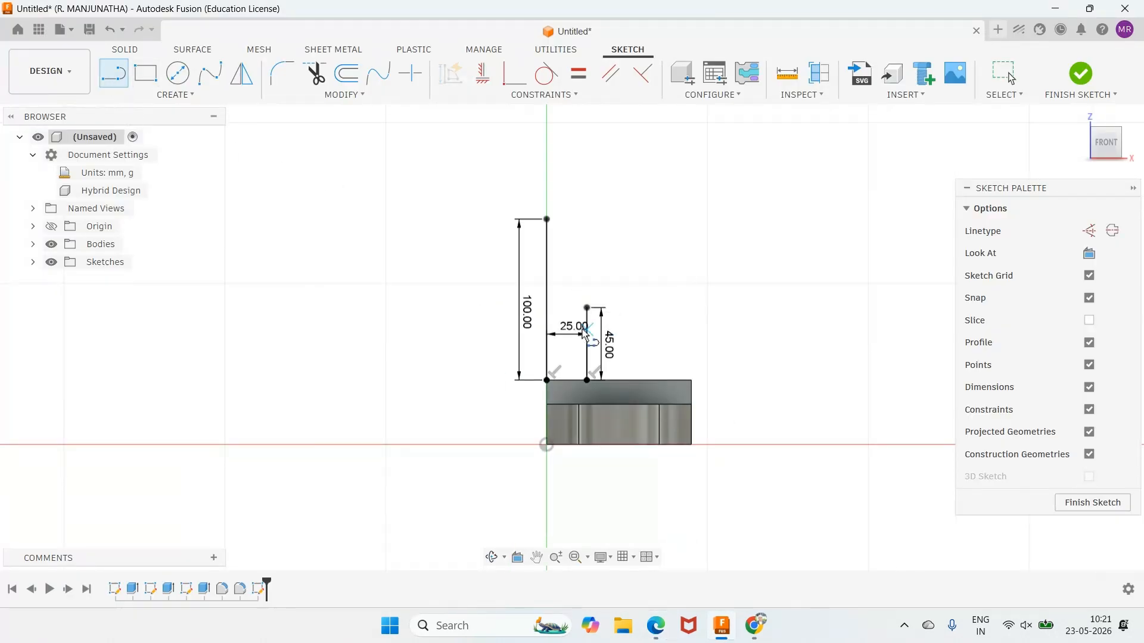
{"action": "left_click", "coordinate": [587, 308]}
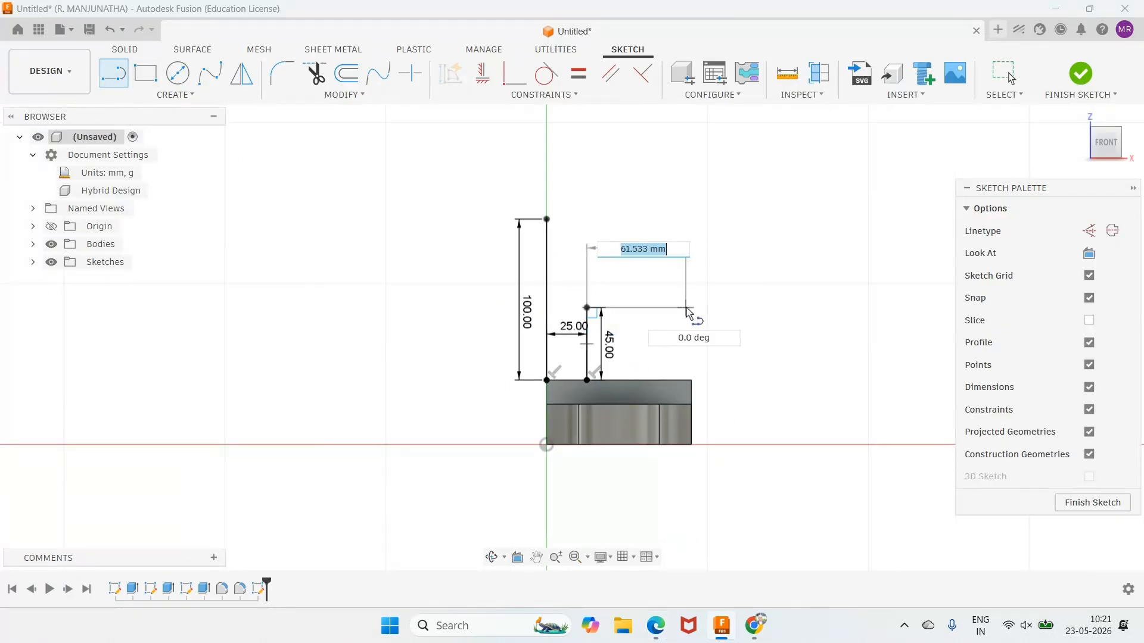
{"action": "left_click", "coordinate": [686, 308]}
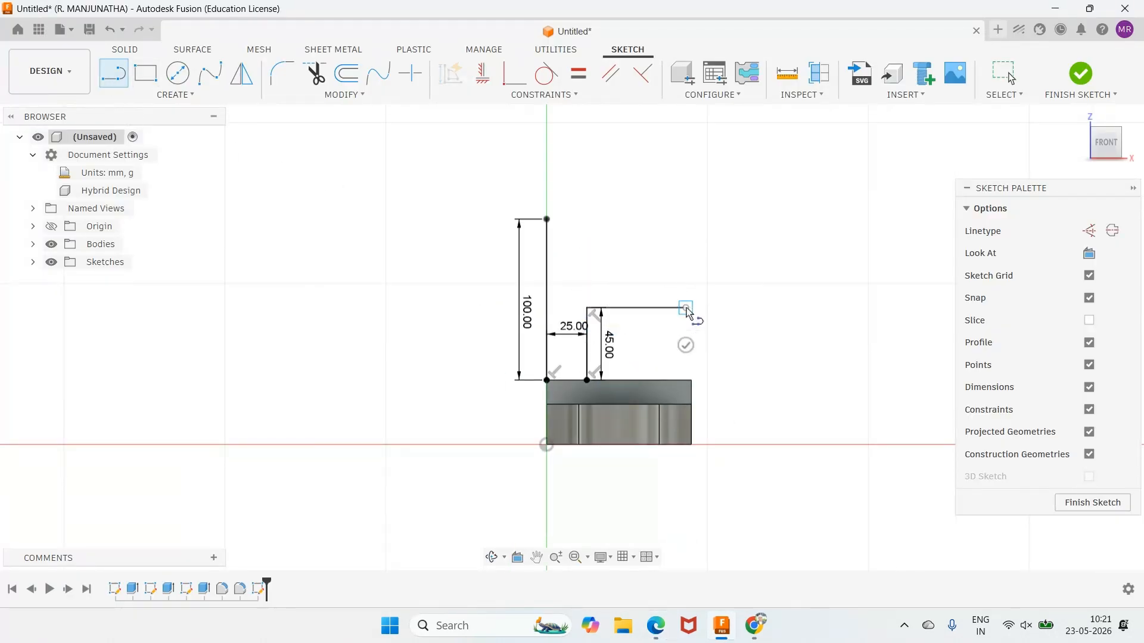
{"action": "left_click", "coordinate": [685, 246]}
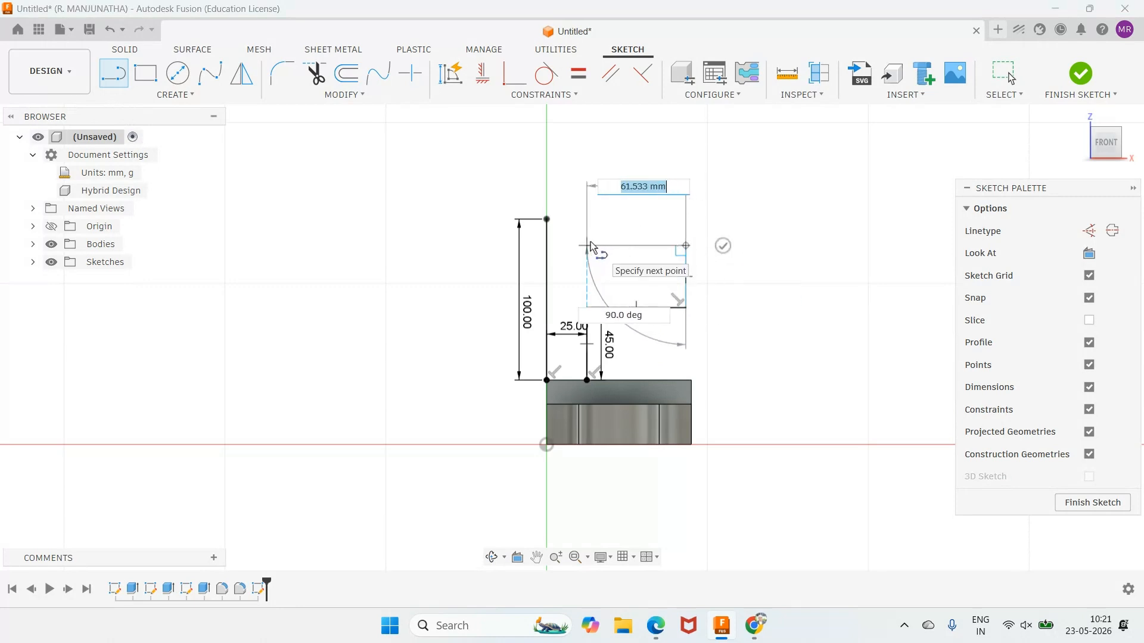
{"action": "left_click", "coordinate": [587, 246]}
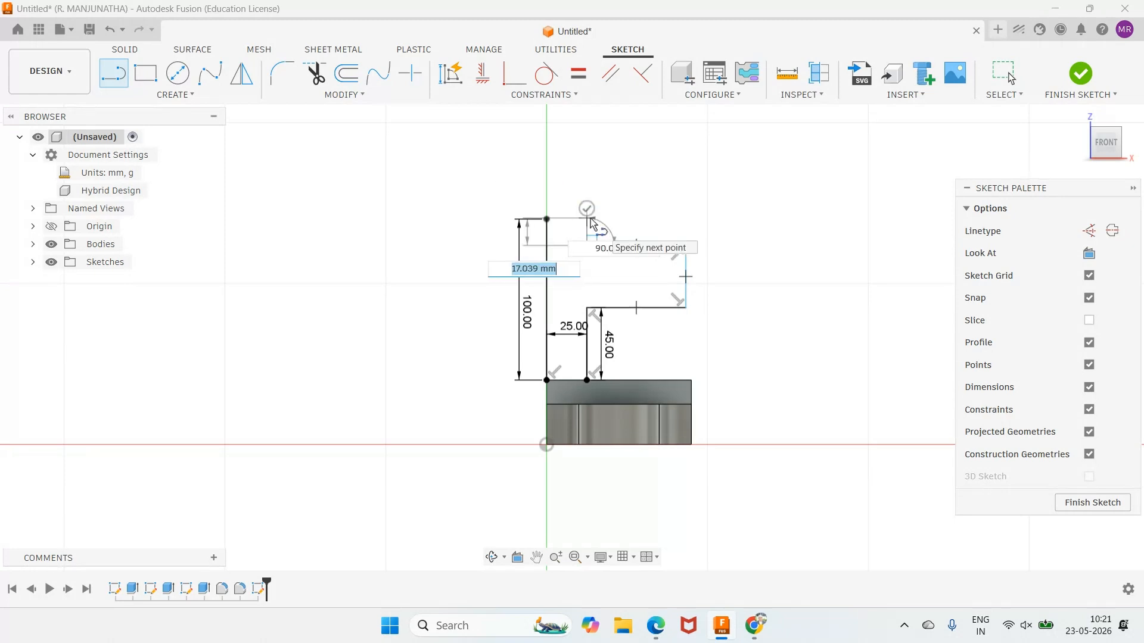
{"action": "left_click", "coordinate": [589, 219]}
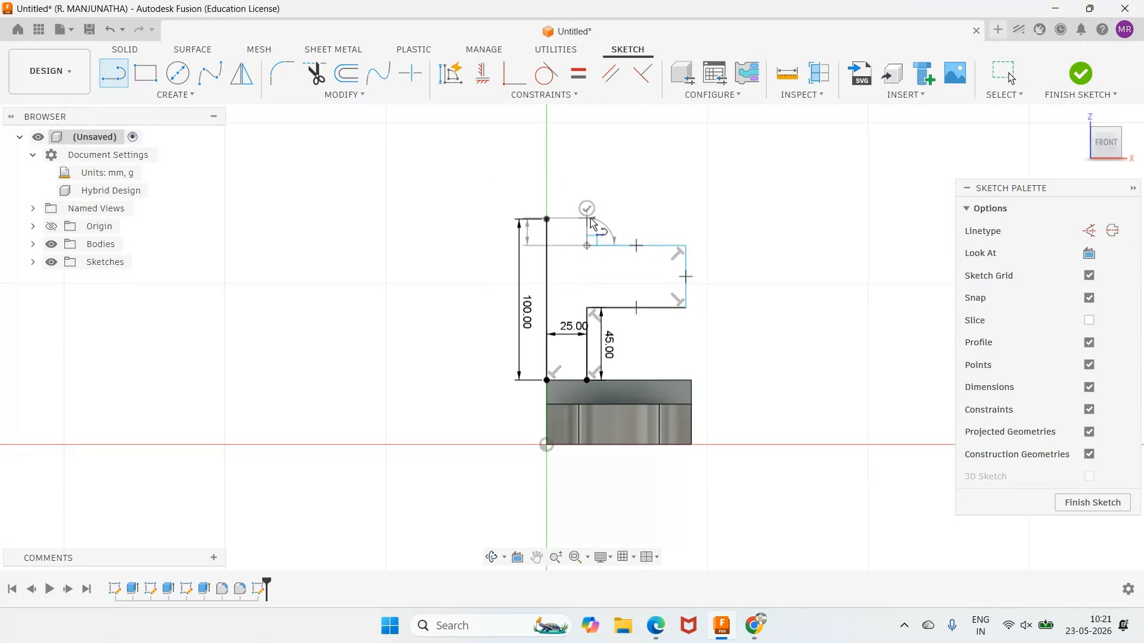
{"action": "left_click", "coordinate": [547, 219]}
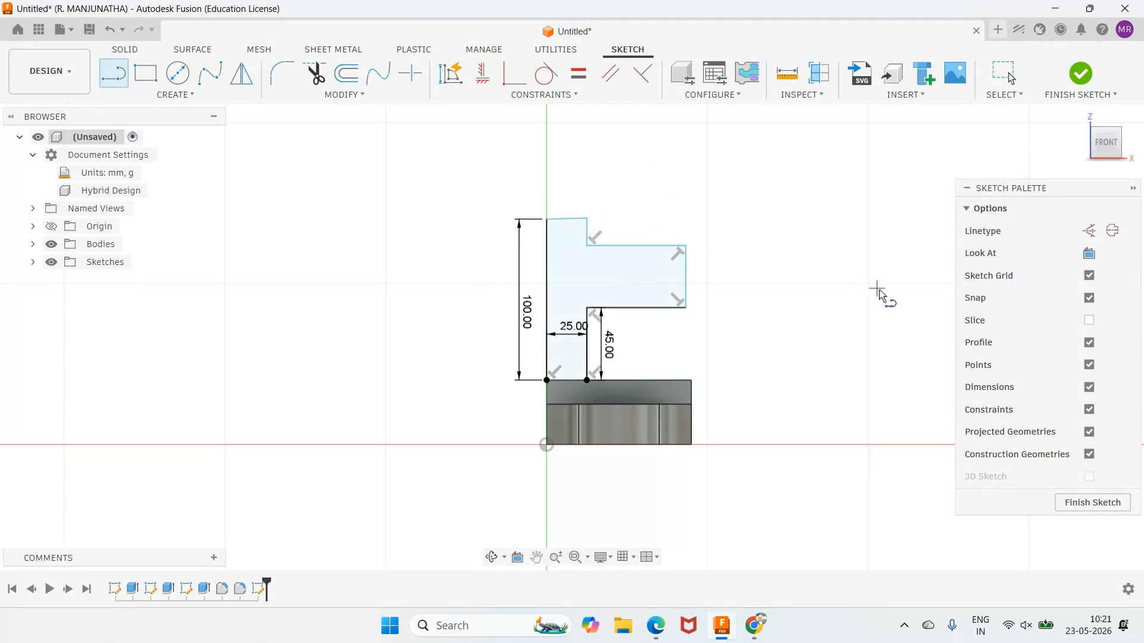
{"action": "key", "text": "Escape"}
- Apply a Horizontal/Vertical constraint to the profile's slightly slanted top edge
{"action": "scroll", "coordinate": [603, 198], "scroll_direction": "up", "scroll_amount": 5}
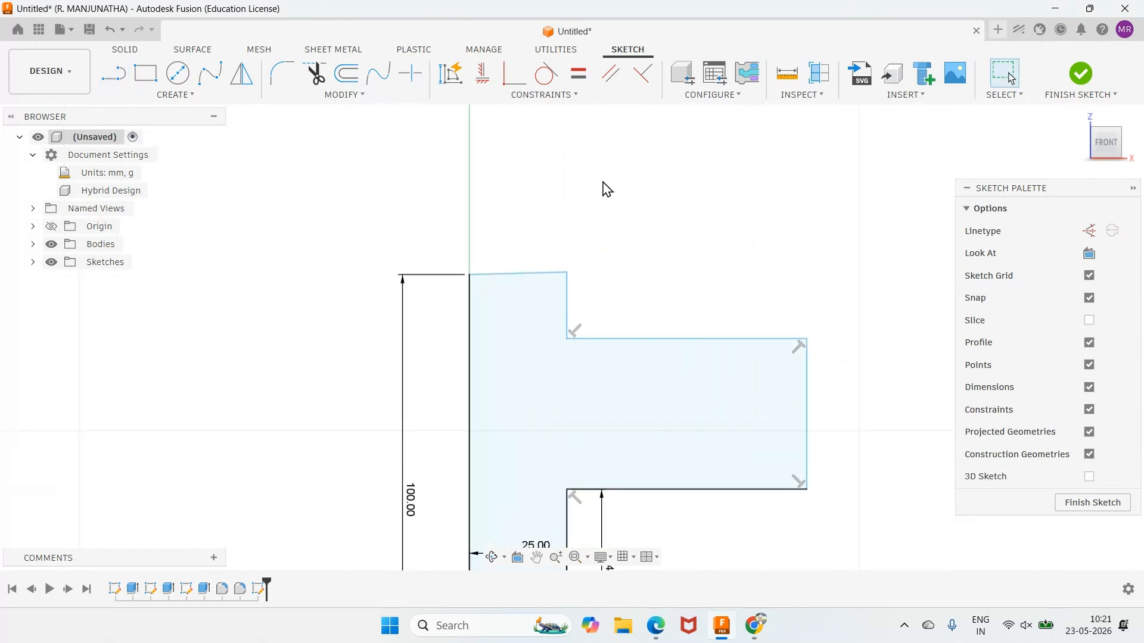
{"action": "left_click", "coordinate": [483, 73]}
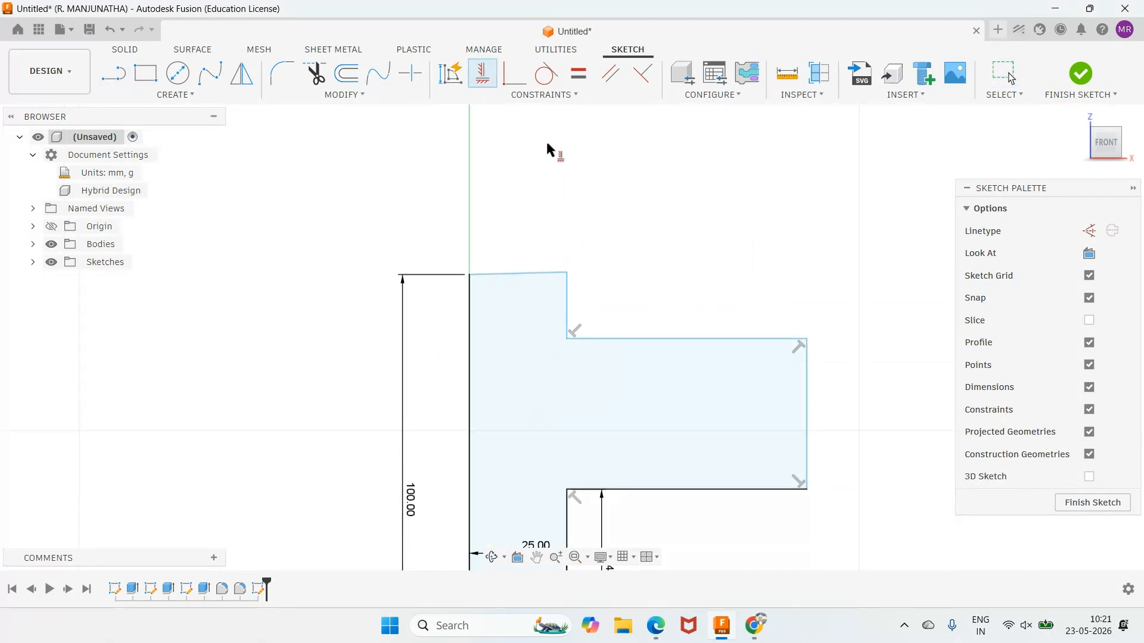
{"action": "left_click", "coordinate": [511, 275]}
{"action": "scroll", "coordinate": [663, 254], "scroll_direction": "down", "scroll_amount": 2}
{"action": "scroll", "coordinate": [662, 253], "scroll_direction": "up", "scroll_amount": 2}
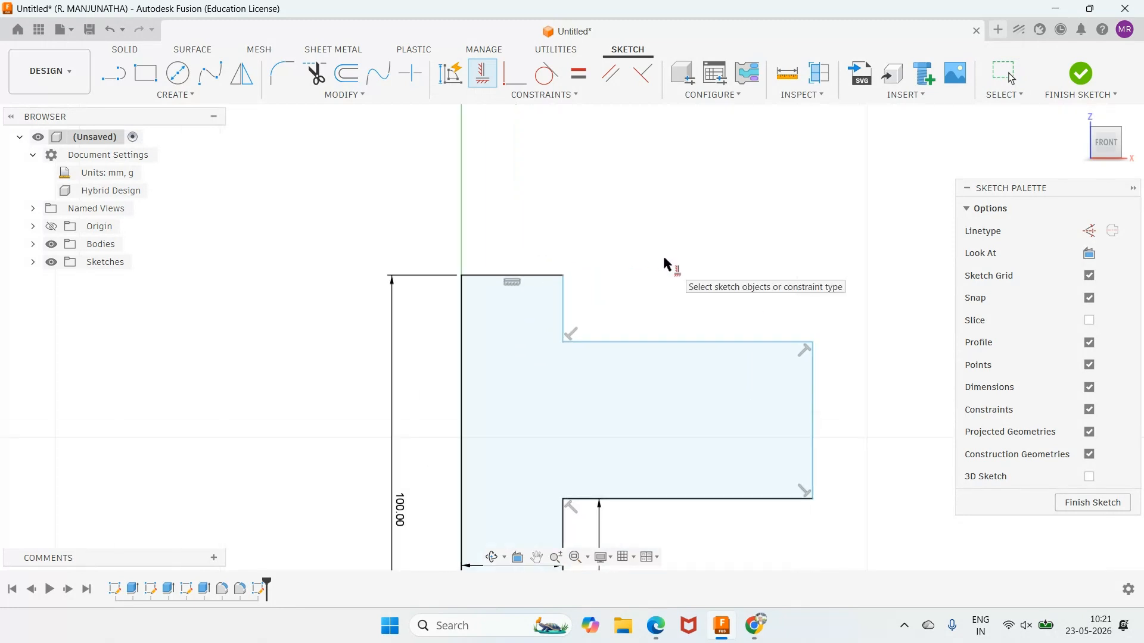
{"action": "scroll", "coordinate": [662, 254], "scroll_direction": "down", "scroll_amount": 2}
{"action": "scroll", "coordinate": [663, 258], "scroll_direction": "down", "scroll_amount": 2}
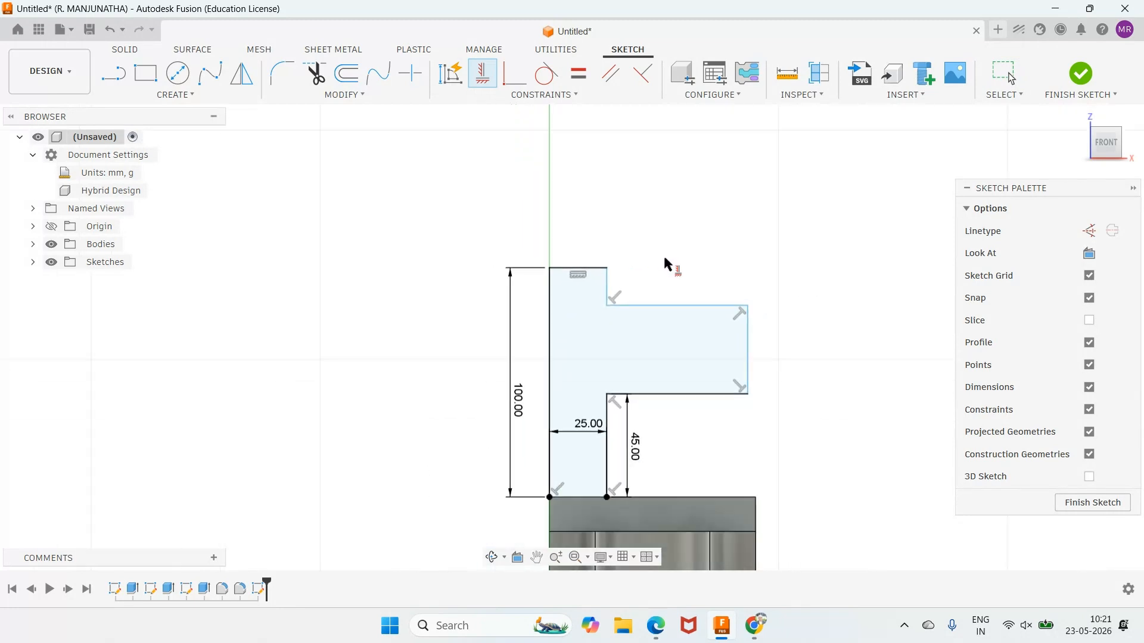
- Check the Model 25 drawing in Edge and, back in Fusion, dimension the profile's top edge to 20 mm
{"action": "left_click", "coordinate": [719, 639]}
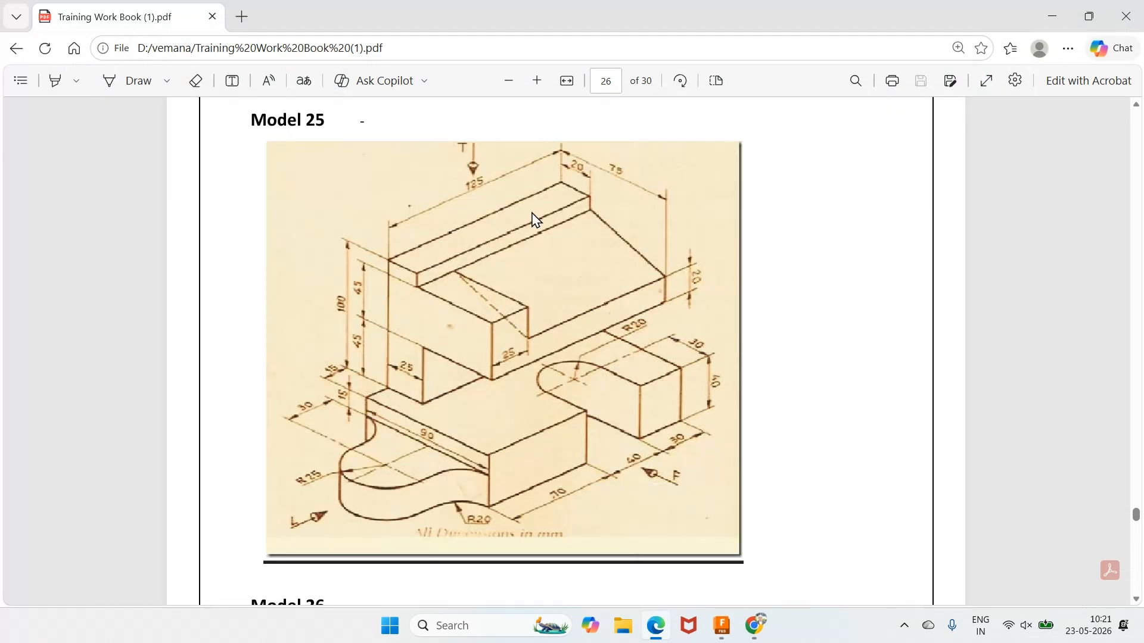
{"action": "left_click", "coordinate": [726, 633]}
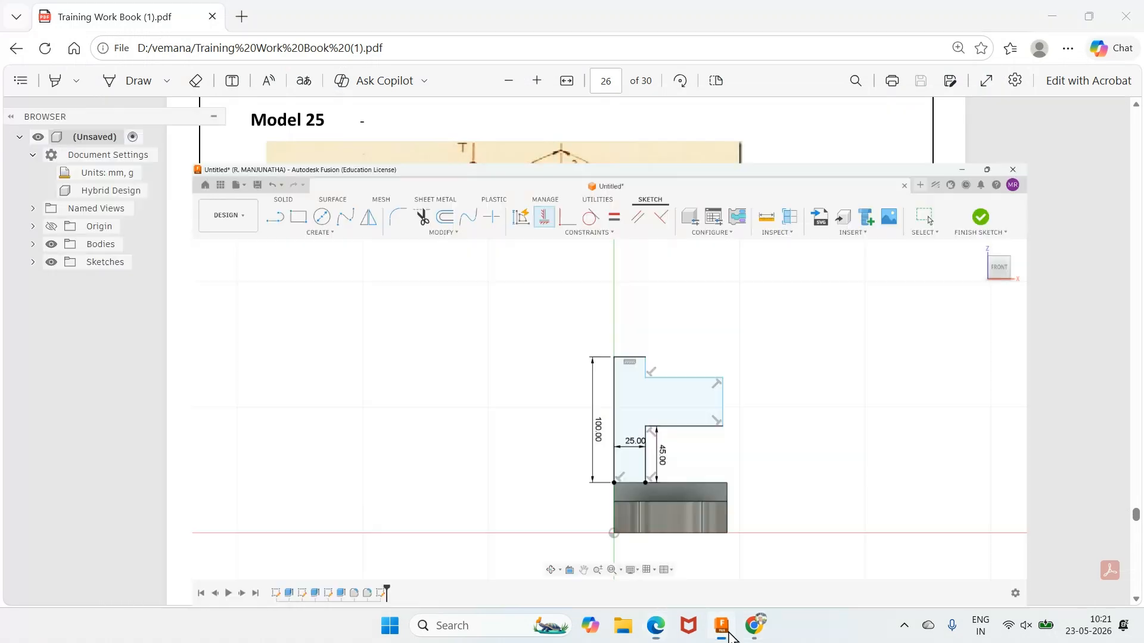
{"action": "key", "text": "d"}
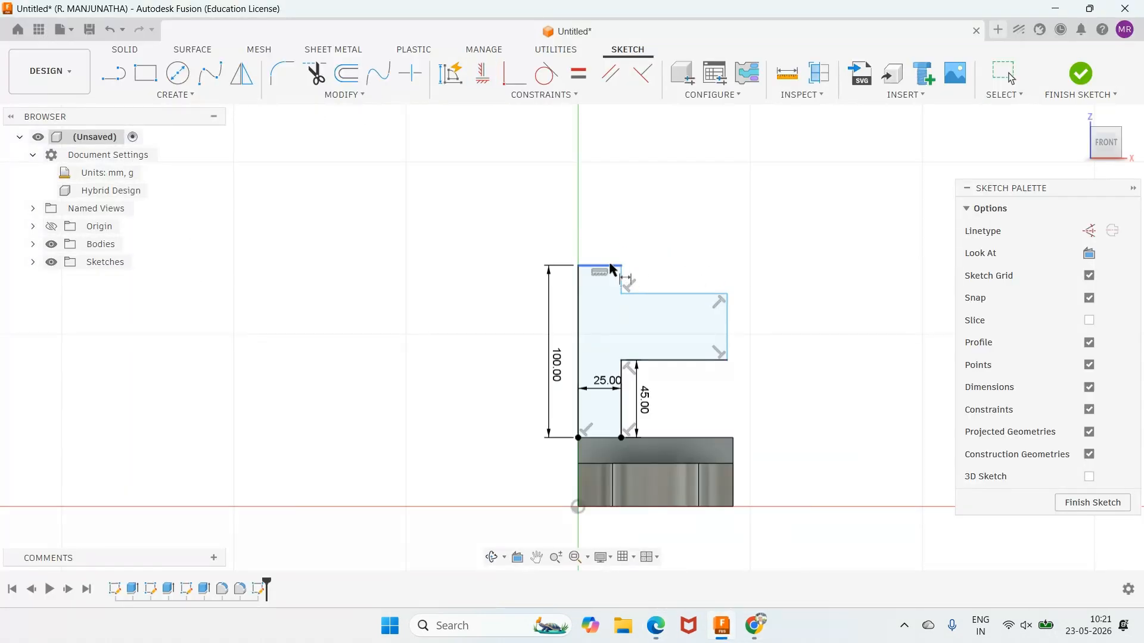
{"action": "left_click", "coordinate": [612, 265]}
{"action": "left_click", "coordinate": [600, 236]}
{"action": "type", "text": "20"}
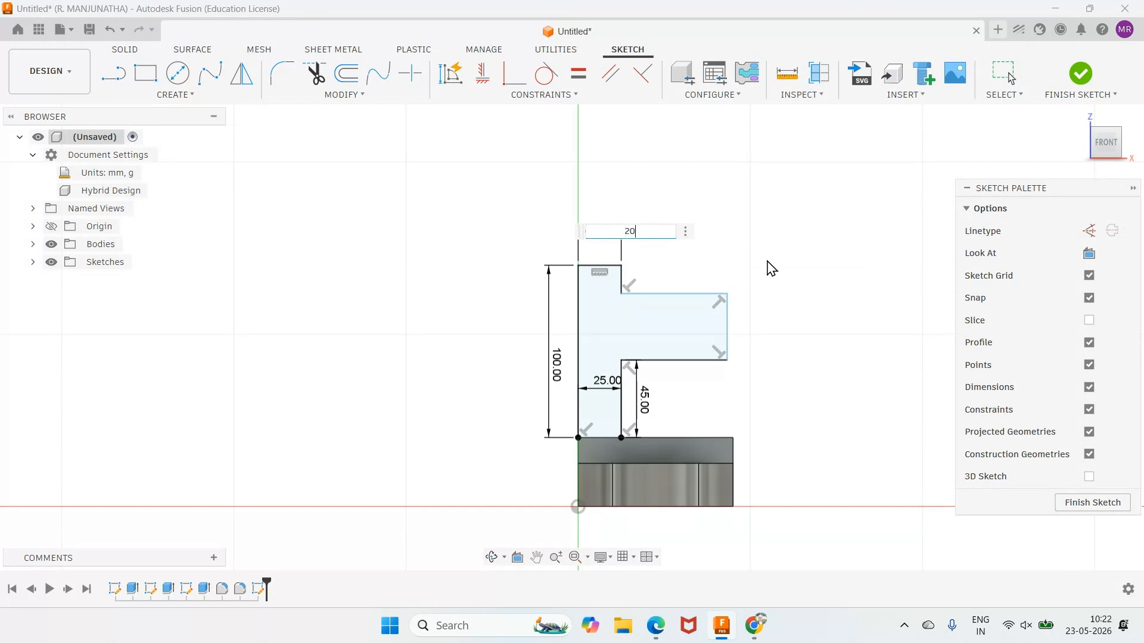
{"action": "key", "text": "Return"}
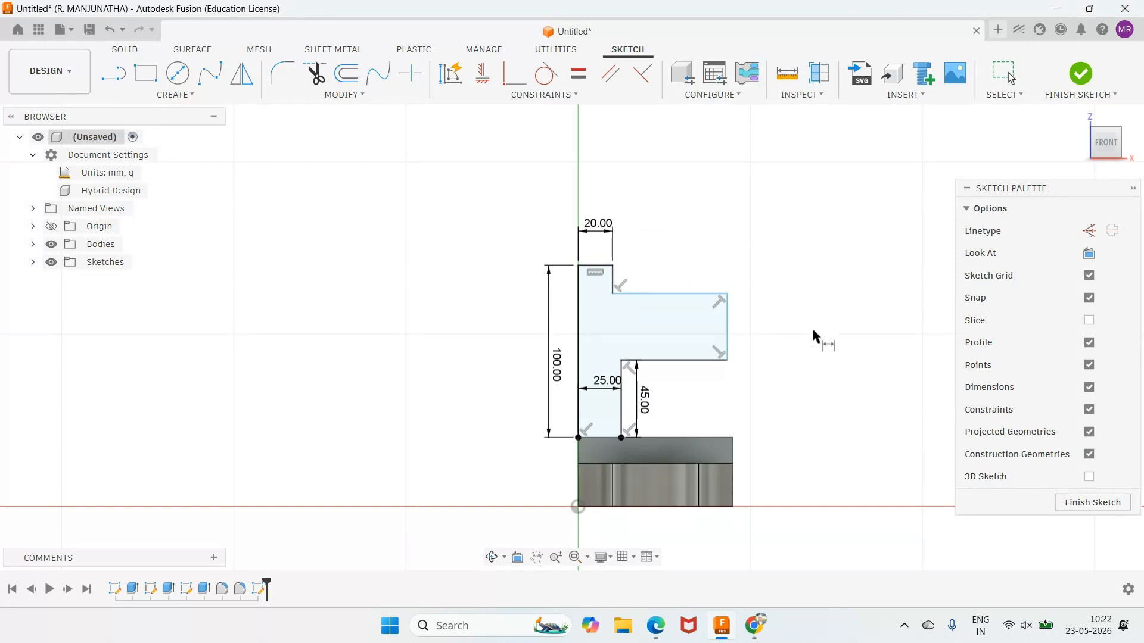
- Recheck the drawing in Edge, dimension the arm's outer vertical edge to 45 mm in Fusion, and bring up the drawing again
{"action": "left_click", "coordinate": [657, 637]}
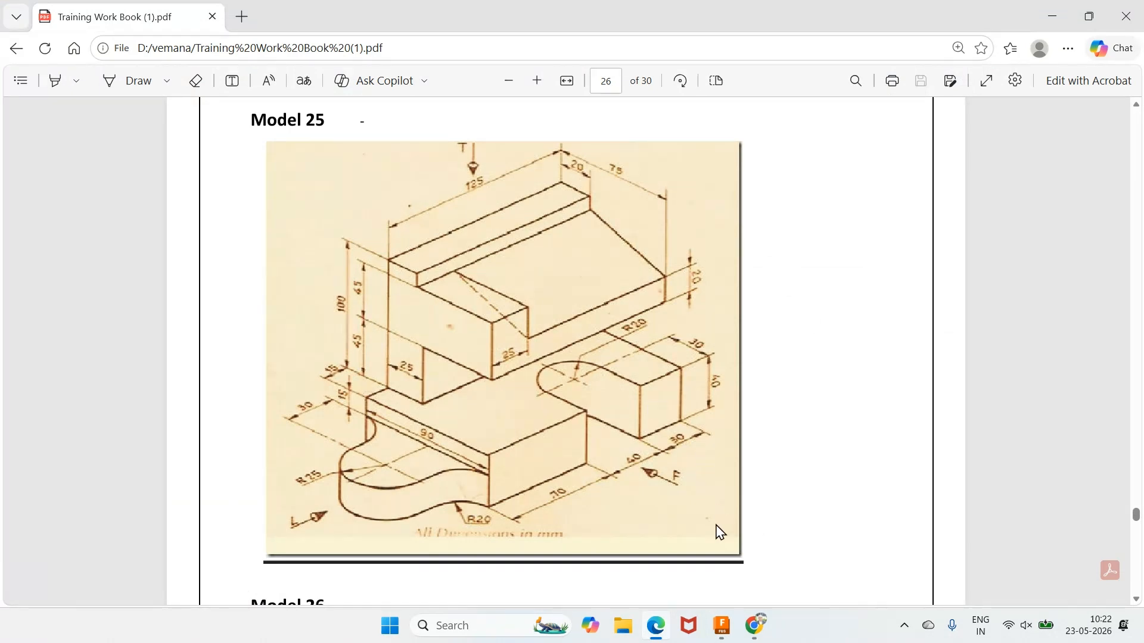
{"action": "left_click", "coordinate": [723, 622]}
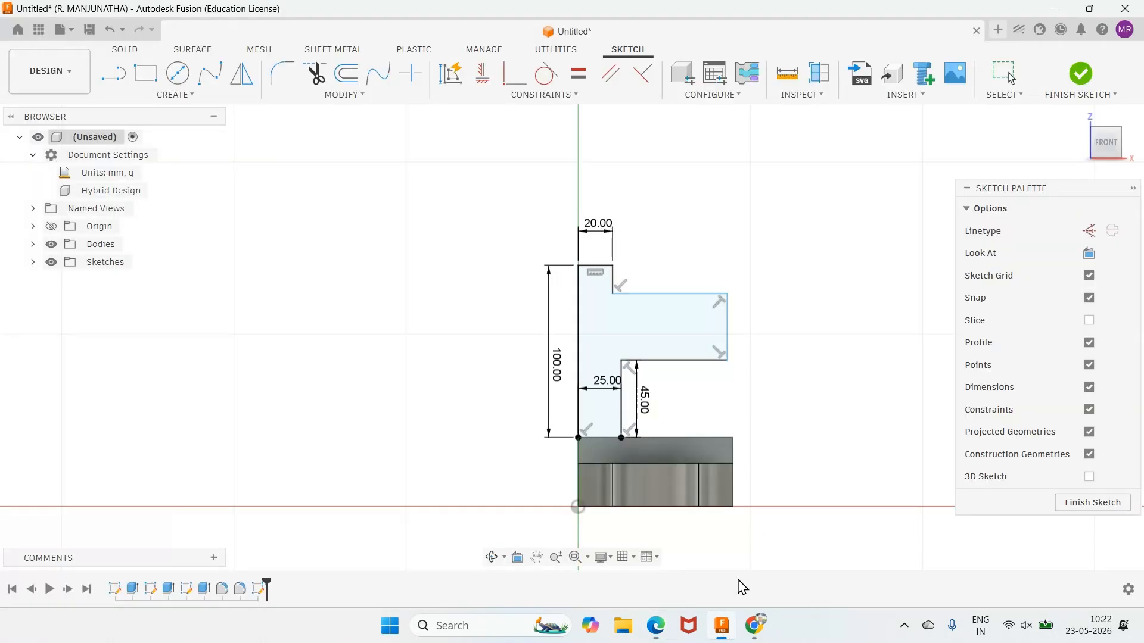
{"action": "left_click", "coordinate": [726, 331]}
{"action": "left_click", "coordinate": [762, 325]}
{"action": "type", "text": "4"}
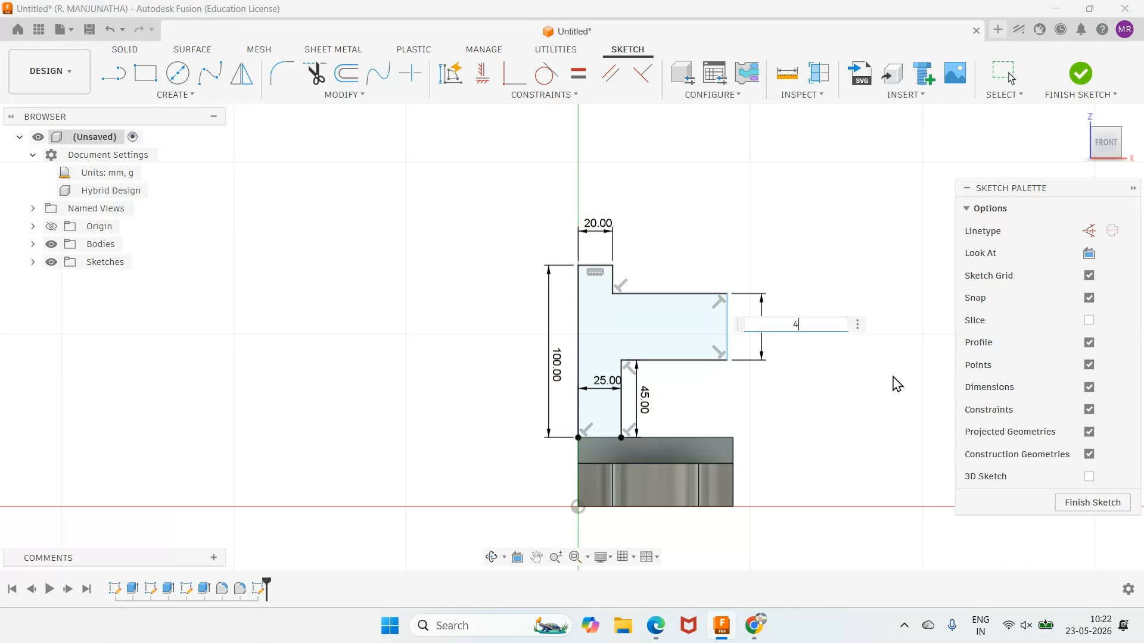
{"action": "type", "text": "5"}
{"action": "key", "text": "Return"}
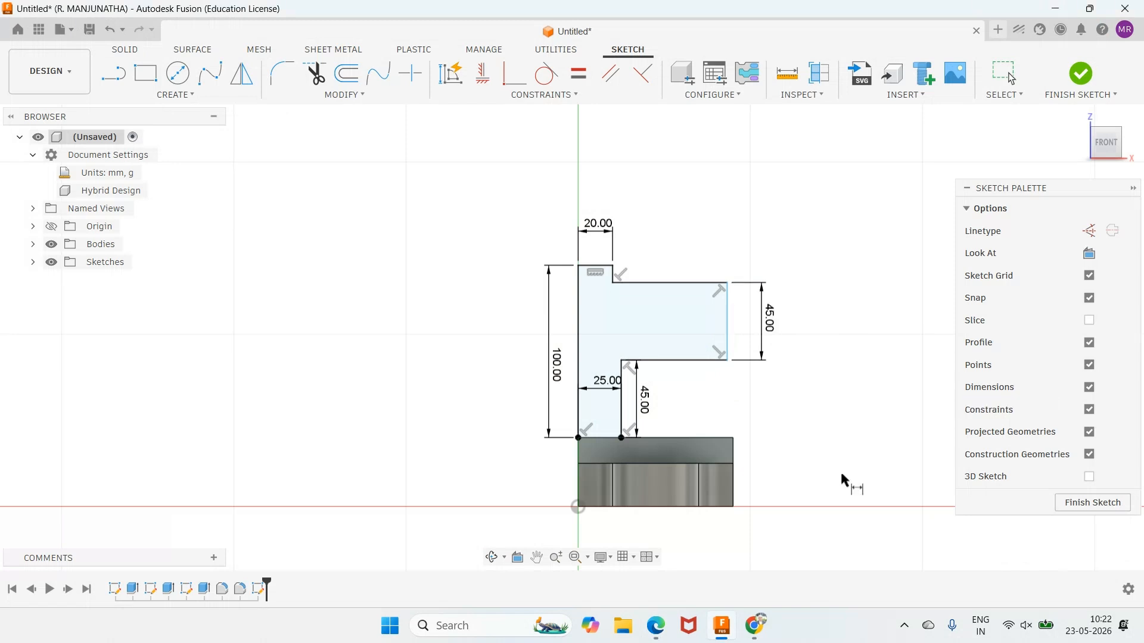
{"action": "left_click", "coordinate": [659, 625]}
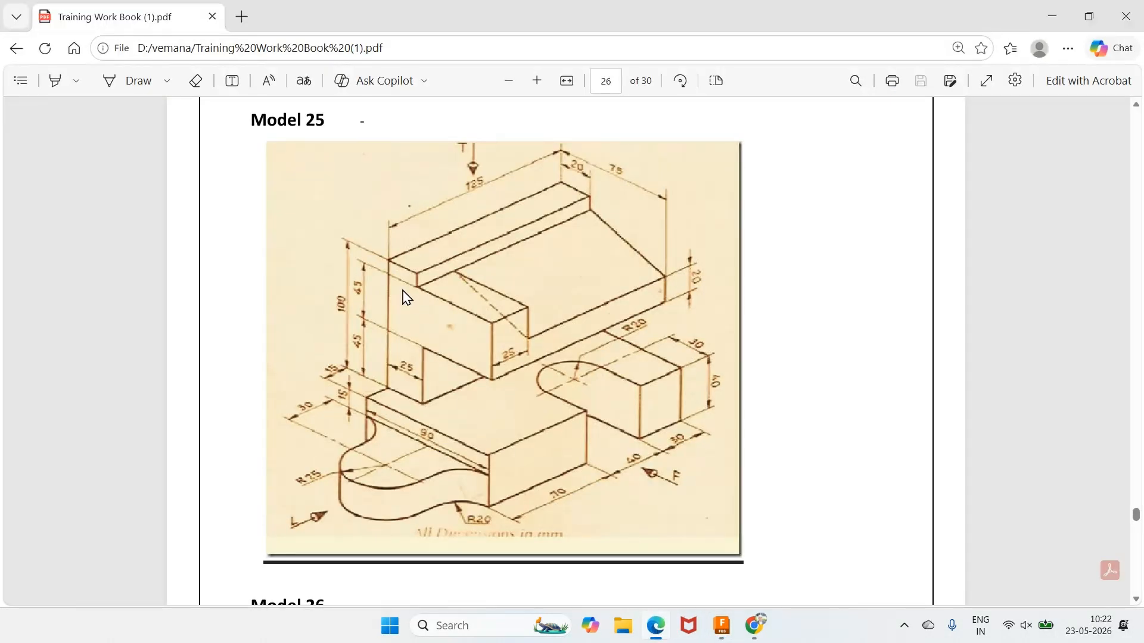